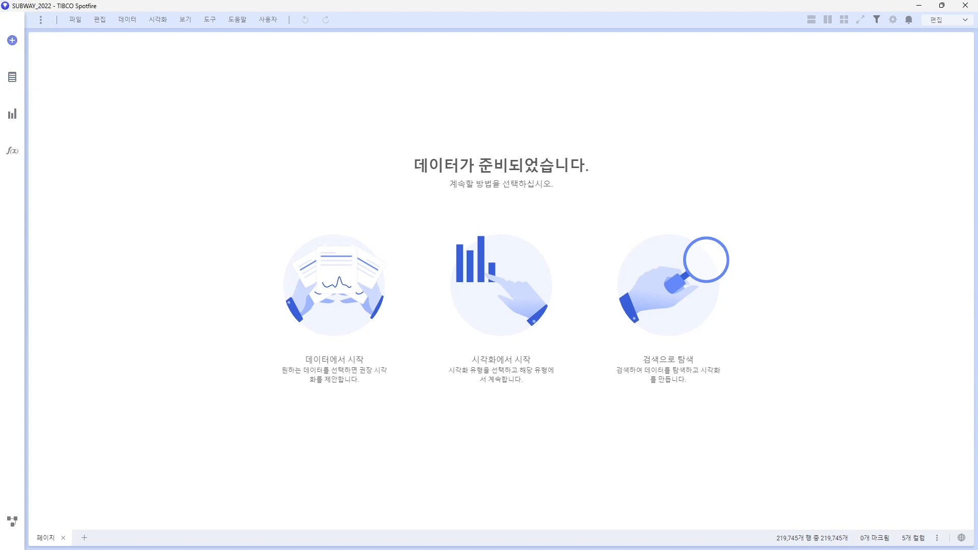
Load the local file SUBWAY_2023.csv into the current analysis, accepting the comma-separated UTF-8 import settings
{"action": "left_click", "coordinate": [12, 41]}
{"action": "left_click", "coordinate": [76, 87]}
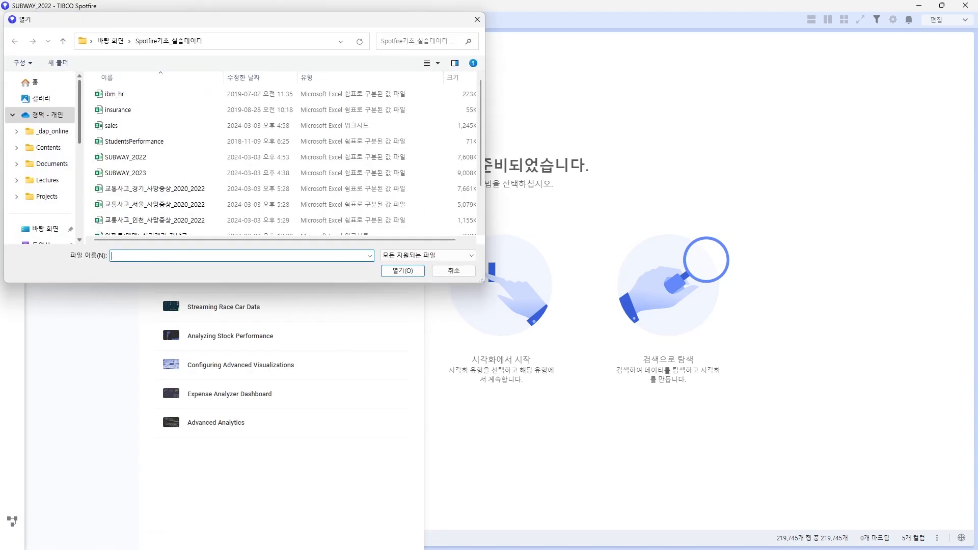
{"action": "left_click", "coordinate": [122, 173]}
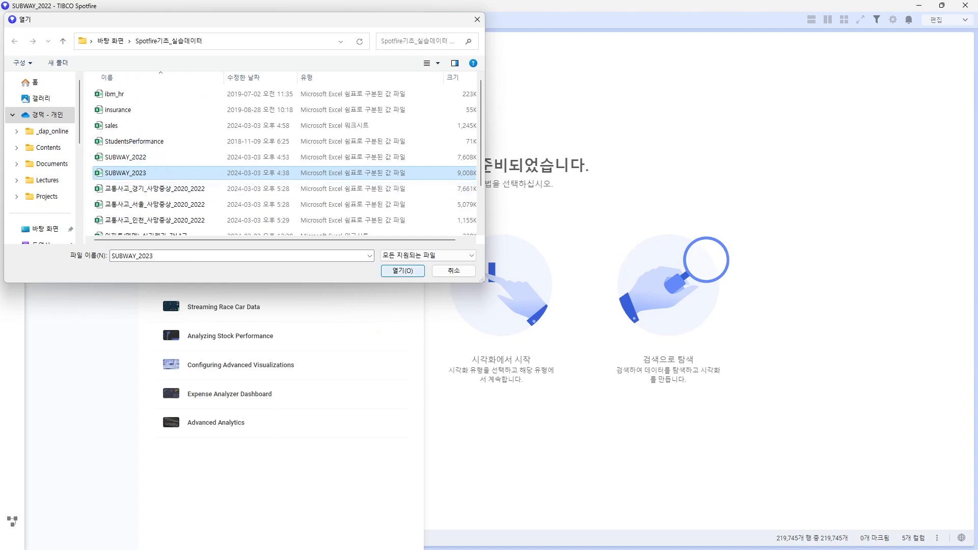
{"action": "key", "text": "Return"}
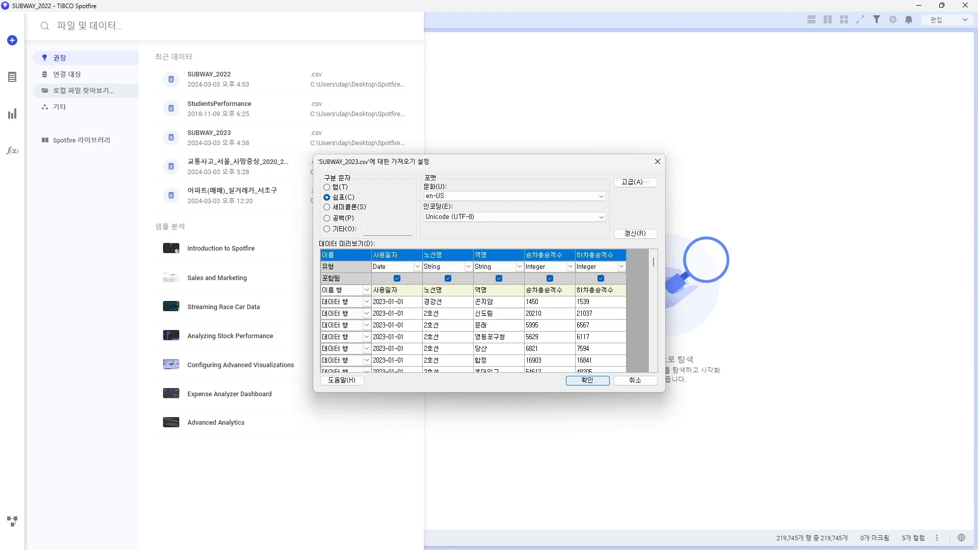
{"action": "key", "text": "Return"}
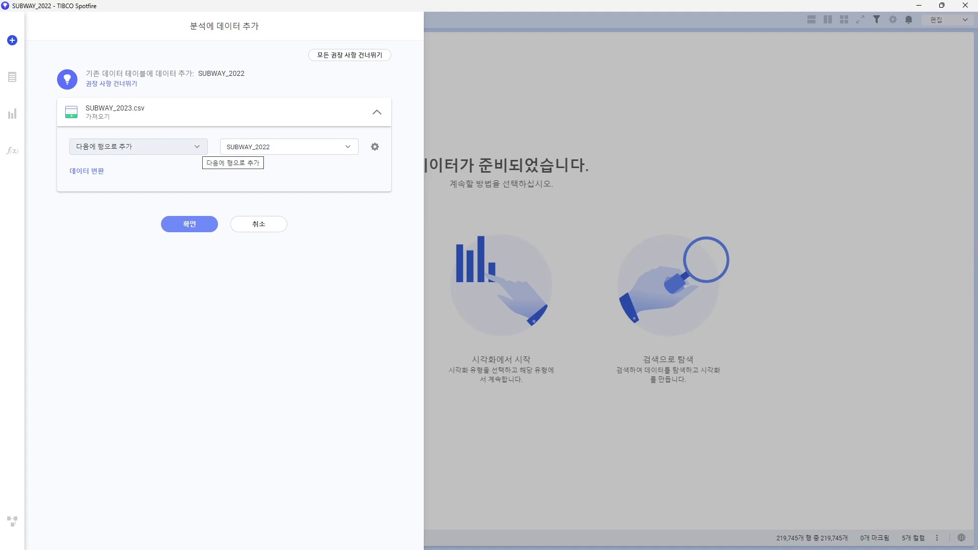
Skip the recommendations, try adding SUBWAY_2023.csv as a new data table, and instead append it as rows to SUBWAY_2022
{"action": "left_click", "coordinate": [356, 52]}
{"action": "left_click", "coordinate": [139, 147]}
{"action": "left_click", "coordinate": [170, 173]}
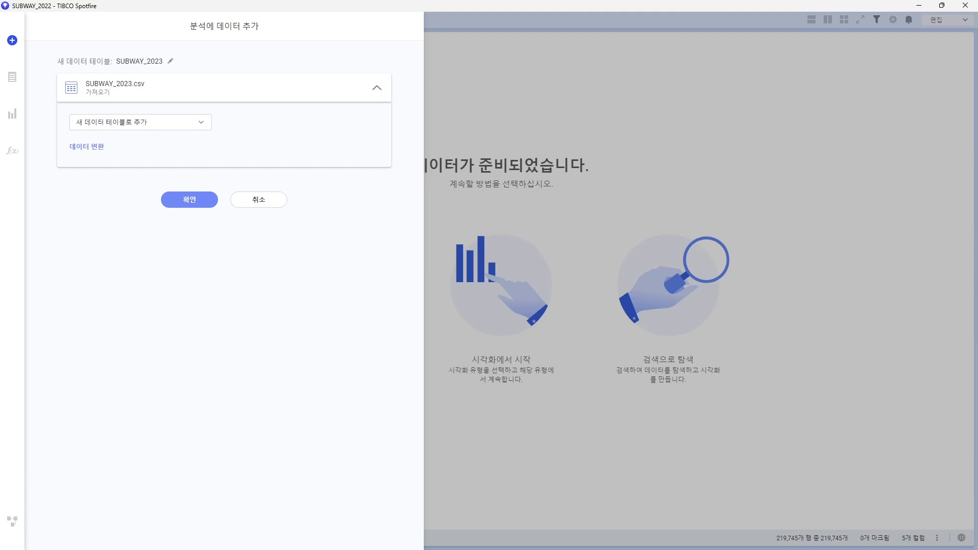
{"action": "left_click", "coordinate": [140, 122]}
{"action": "left_click", "coordinate": [186, 197]}
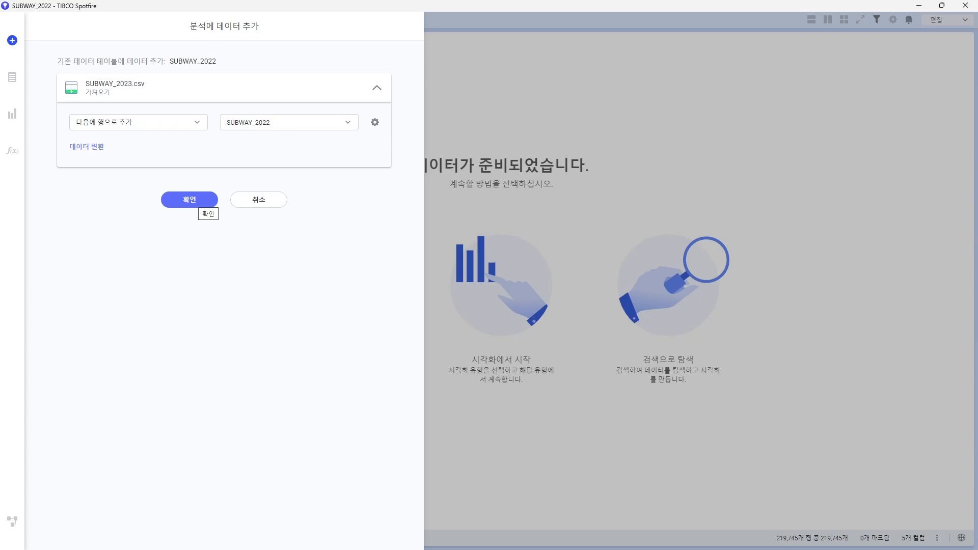
{"action": "left_click", "coordinate": [194, 200]}
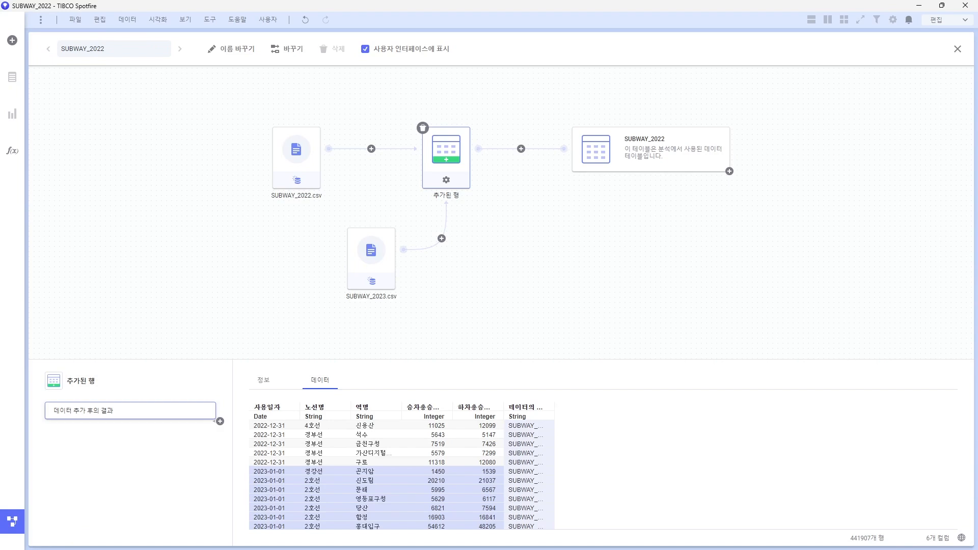
Examine the data previews of the SUBWAY_2022.csv source, the SUBWAY_2023.csv source and the added-rows node
{"action": "left_click", "coordinate": [296, 149]}
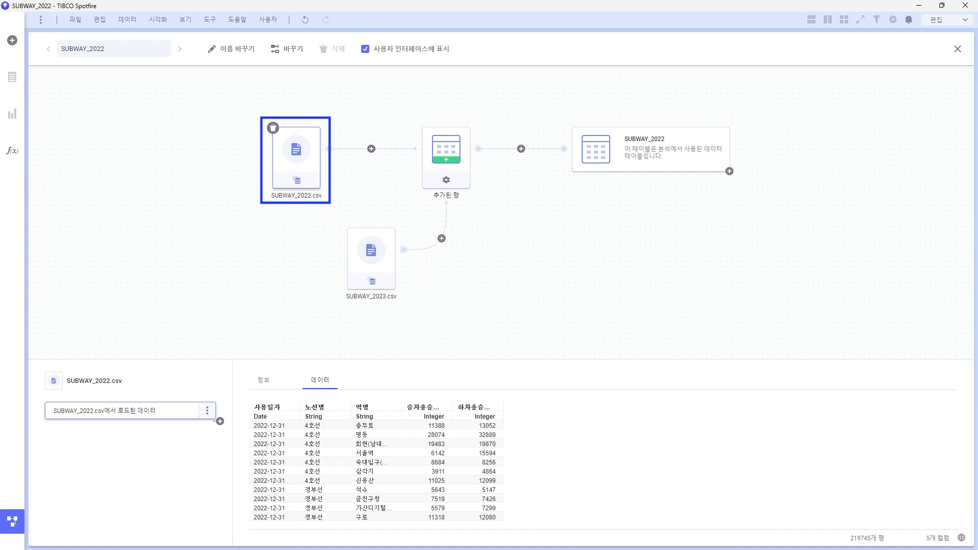
{"action": "left_click", "coordinate": [371, 250]}
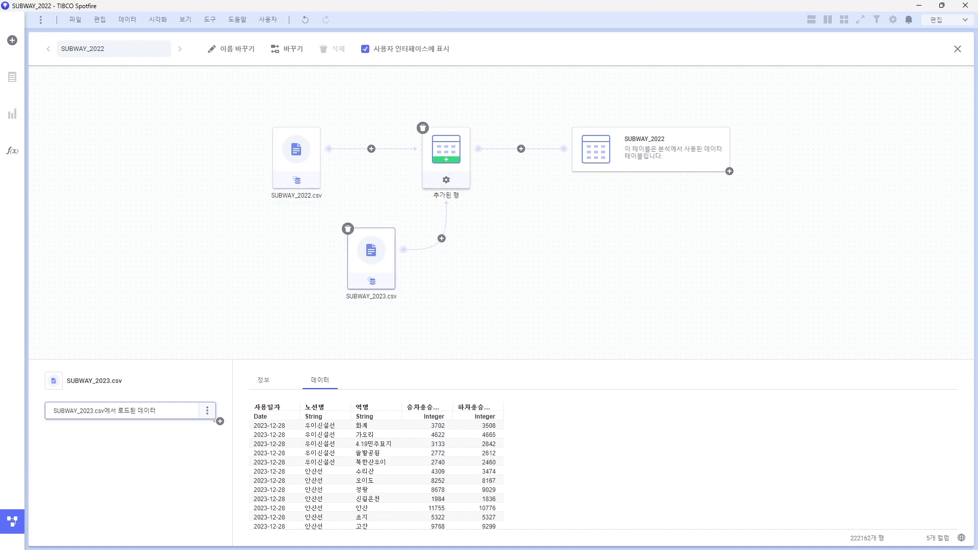
{"action": "left_click", "coordinate": [446, 150]}
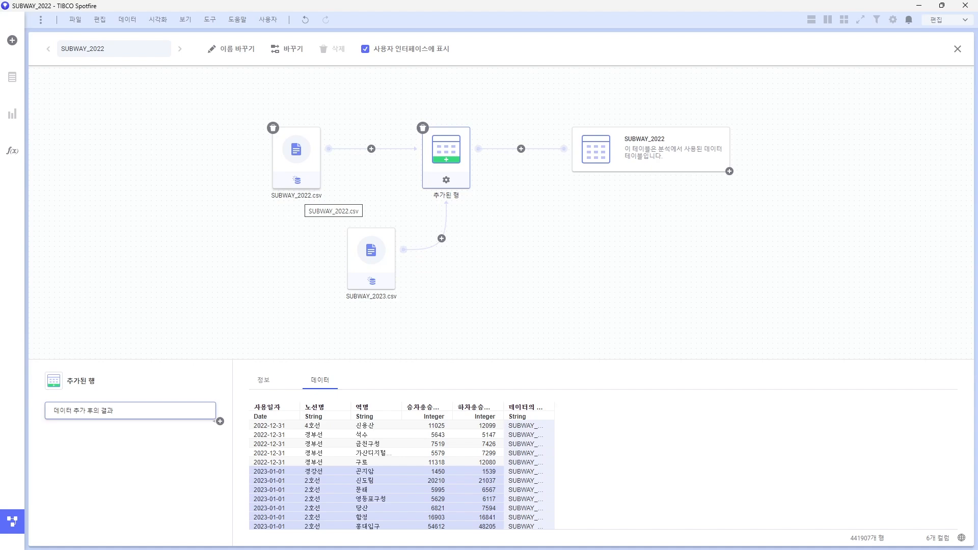
Rename the SUBWAY_2022 data table to SUBWAY_2022_2023
{"action": "left_click", "coordinate": [233, 49]}
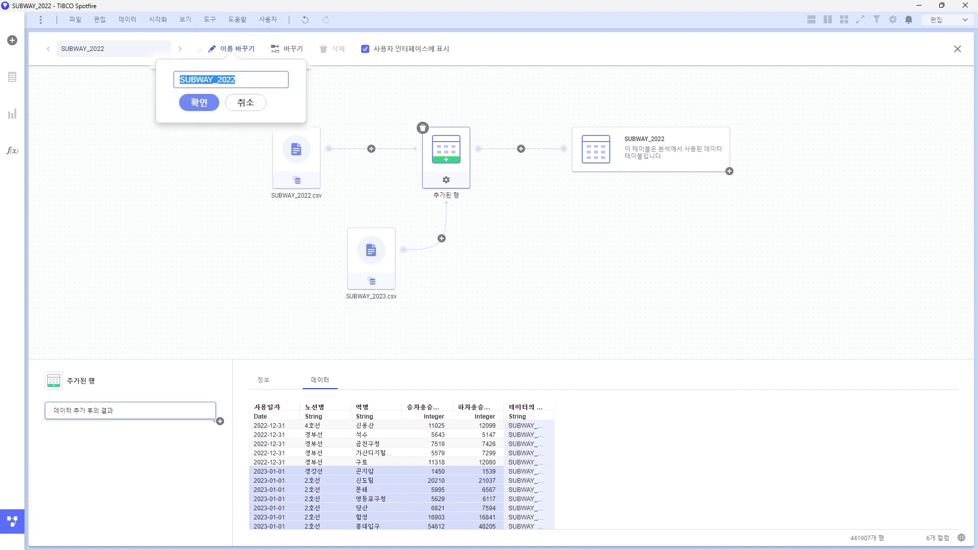
{"action": "left_click", "coordinate": [237, 81]}
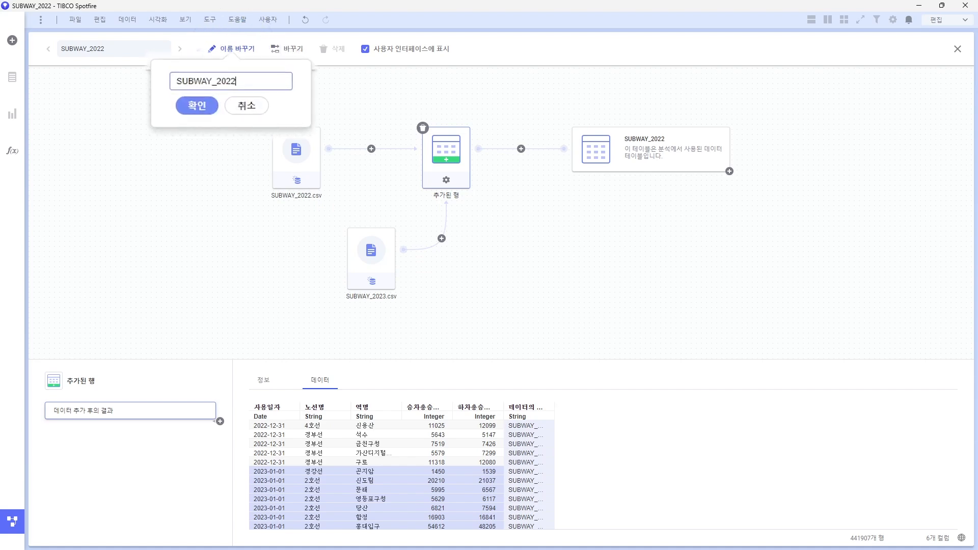
{"action": "type", "text": "_2023"}
{"action": "left_click", "coordinate": [197, 105]}
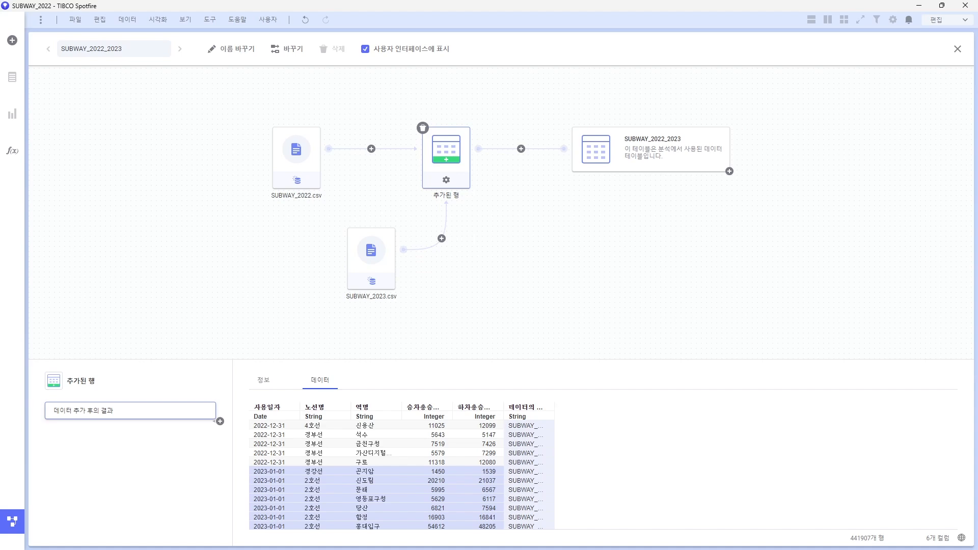
Close the current analysis
{"action": "left_click", "coordinate": [75, 20]}
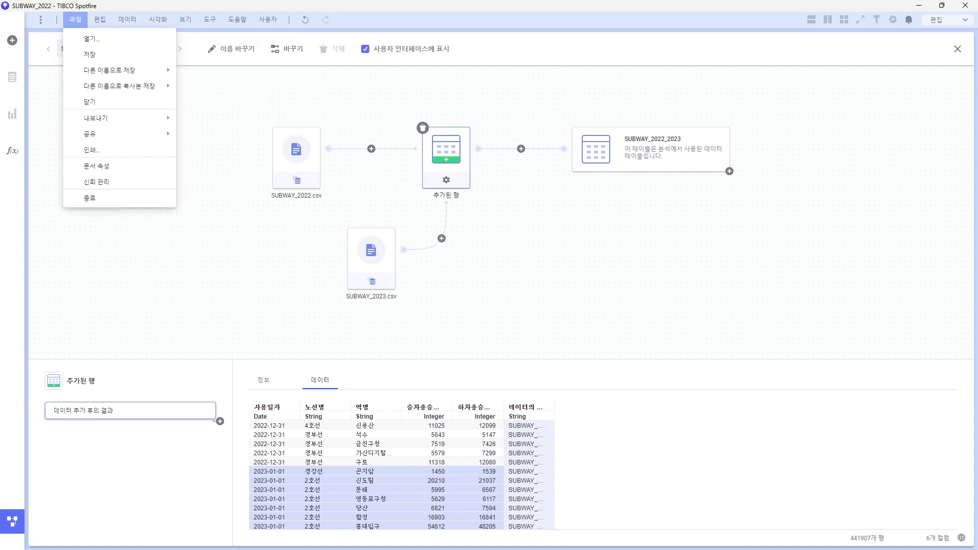
{"action": "left_click", "coordinate": [88, 102]}
{"action": "left_click", "coordinate": [482, 314]}
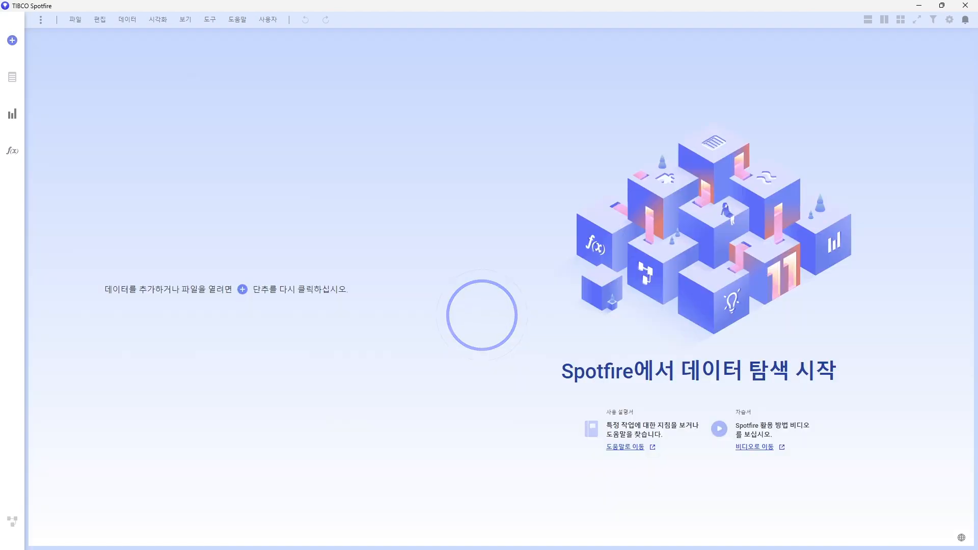
Load the local file SUBWAY_2022.csv into a new analysis with the default import settings
{"action": "left_click", "coordinate": [76, 90]}
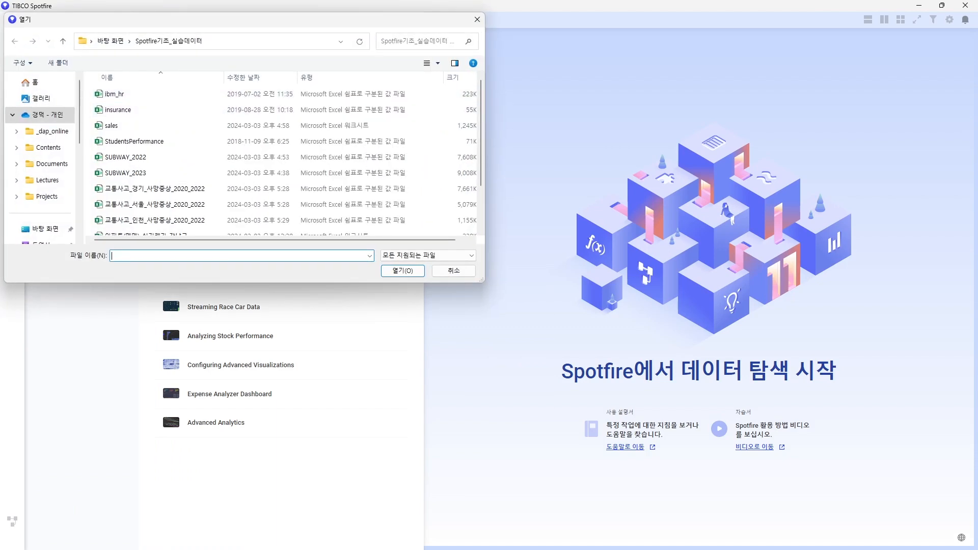
{"action": "double_click", "coordinate": [117, 156]}
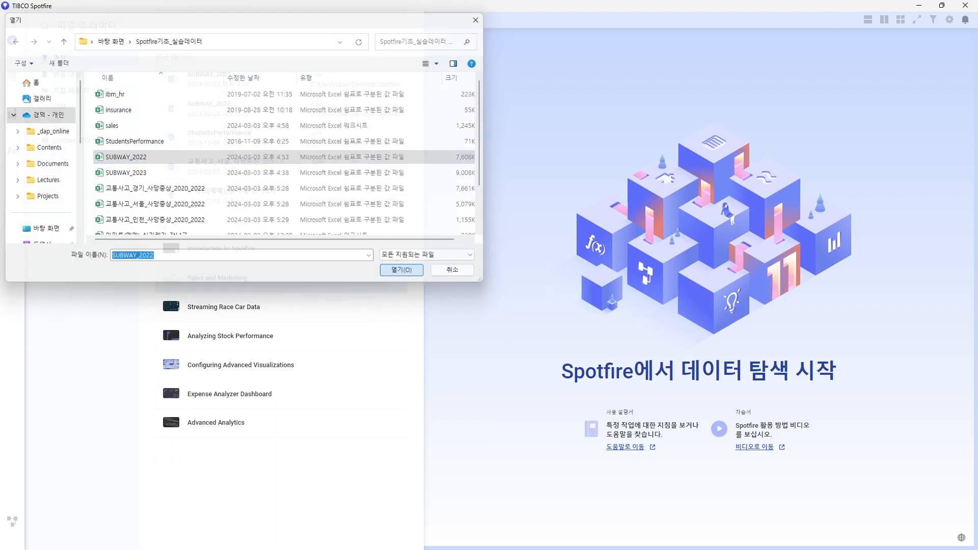
{"action": "left_click", "coordinate": [587, 378]}
{"action": "left_click", "coordinate": [190, 172]}
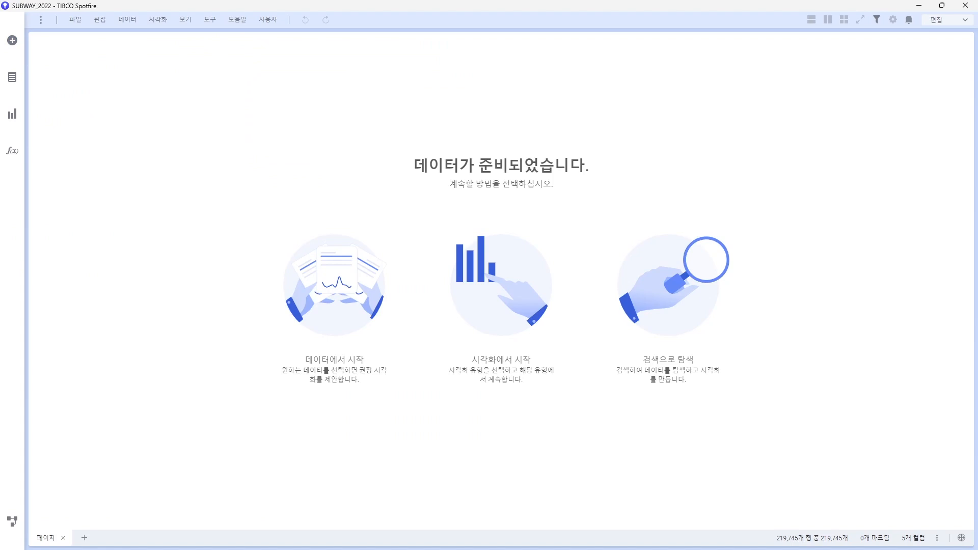
In the data canvas, append the rows of the local file SUBWAY_2023.csv between the SUBWAY_2022.csv source and its final table
{"action": "left_click", "coordinate": [13, 521]}
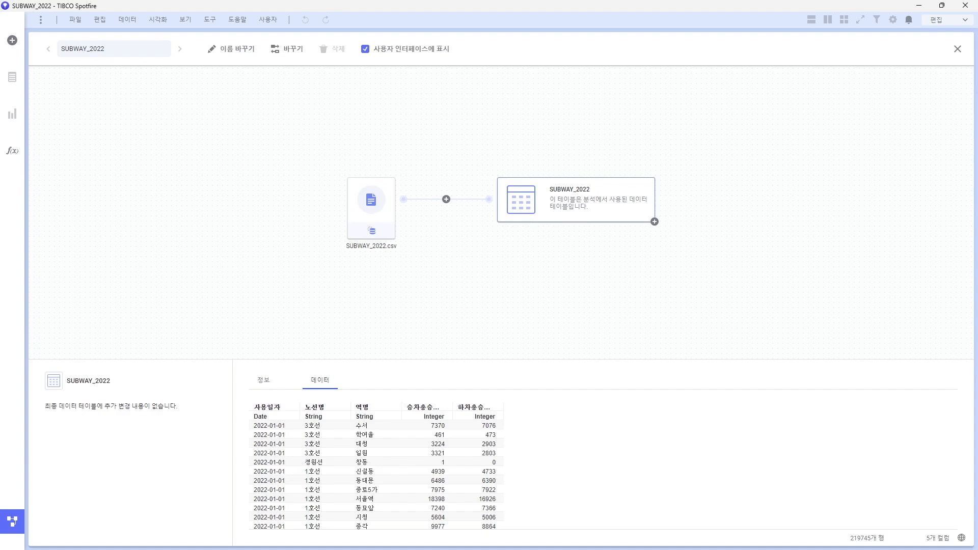
{"action": "left_click", "coordinate": [446, 199]}
{"action": "left_click", "coordinate": [432, 224]}
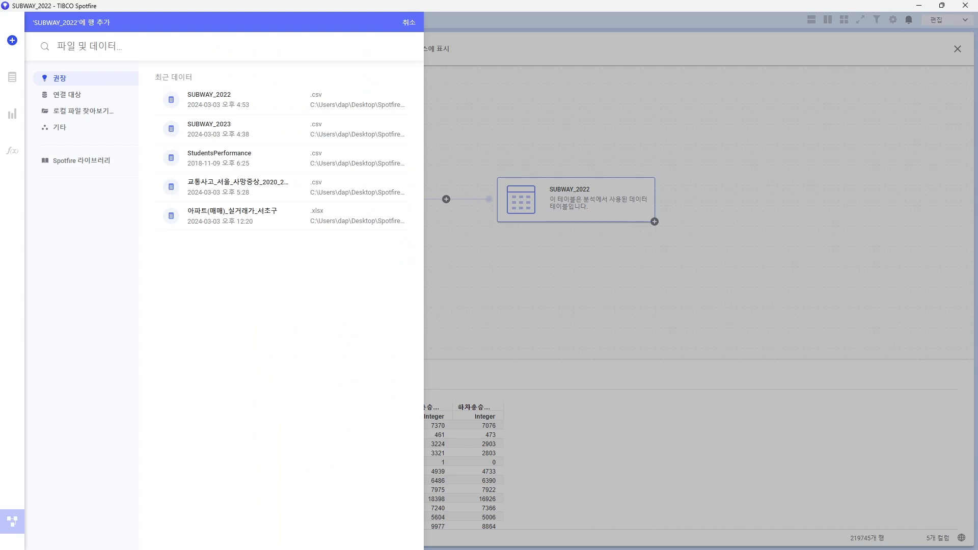
{"action": "left_click", "coordinate": [82, 111]}
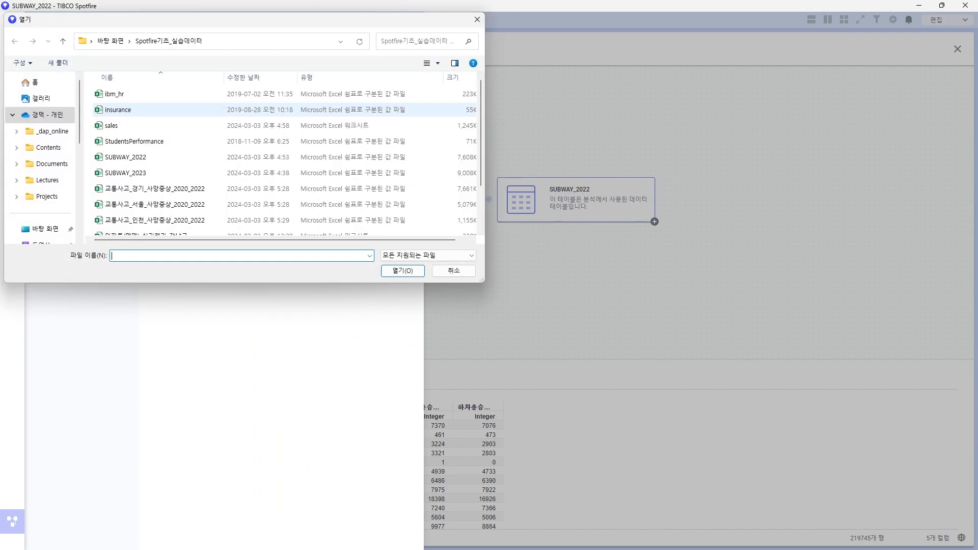
{"action": "left_click", "coordinate": [125, 172]}
{"action": "double_click", "coordinate": [128, 173]}
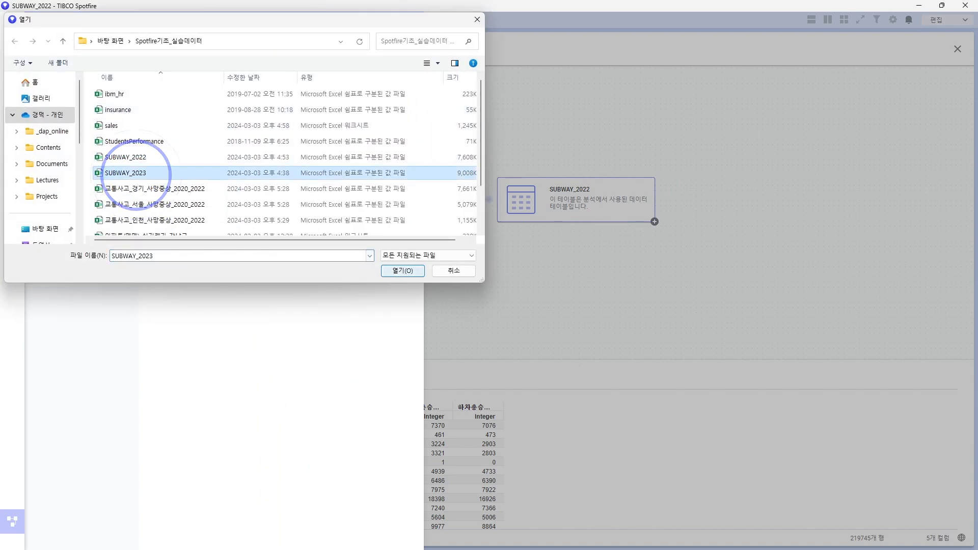
{"action": "left_click", "coordinate": [582, 383]}
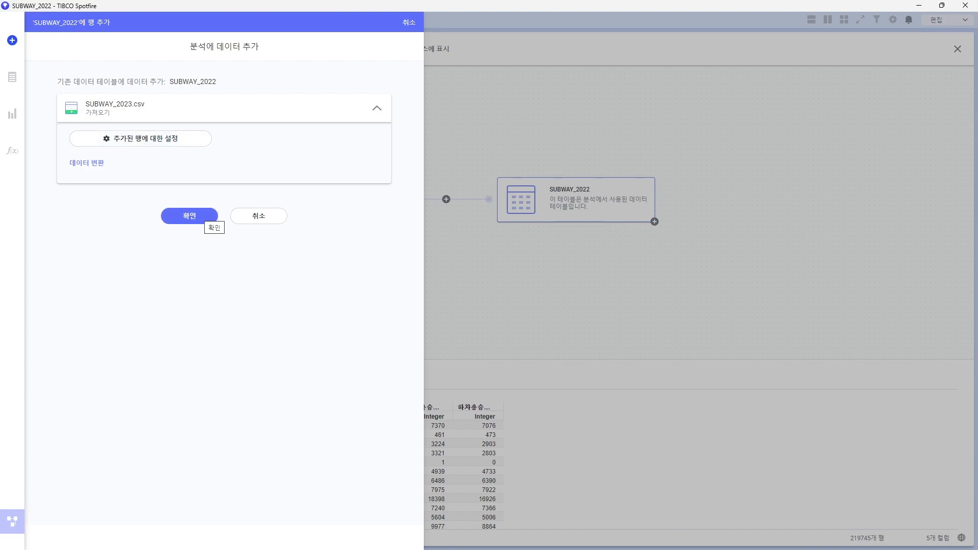
{"action": "left_click", "coordinate": [203, 218]}
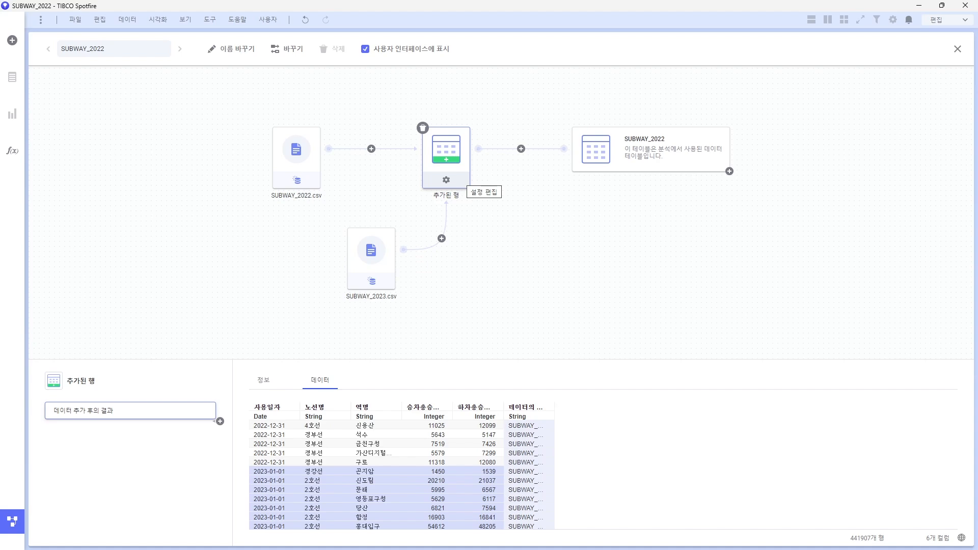
Open the added-rows settings, remove the 사용일자 column match and match it again with 사용일자 from the new data
{"action": "left_click", "coordinate": [446, 180]}
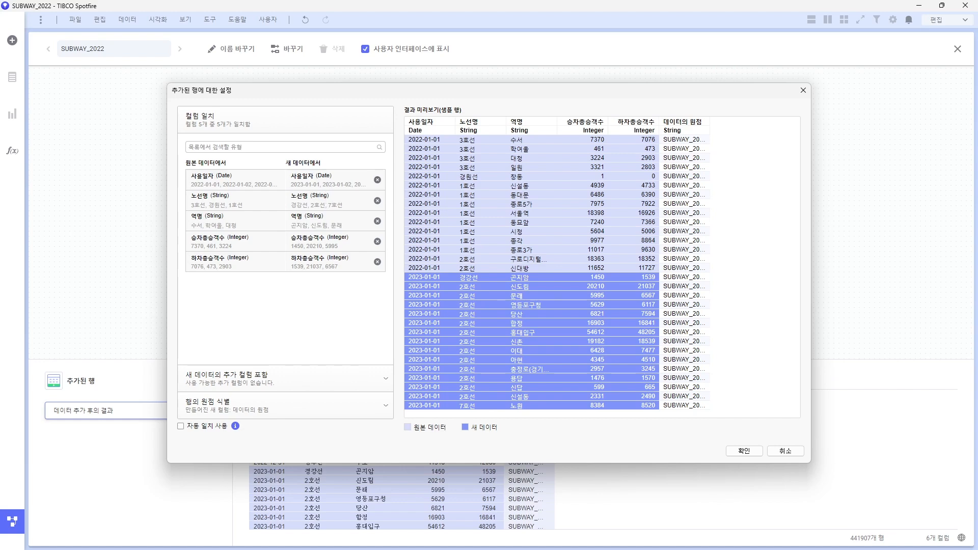
{"action": "left_click", "coordinate": [378, 180]}
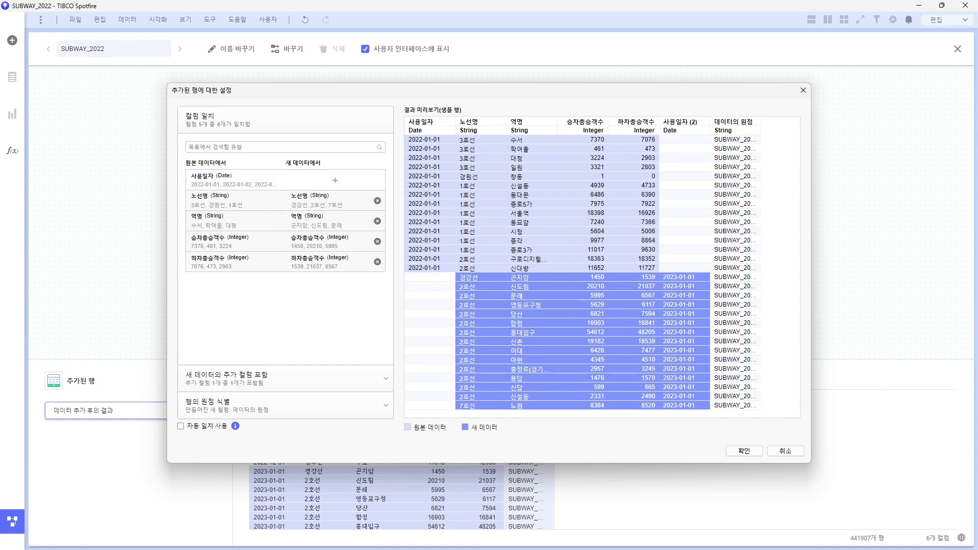
{"action": "left_click", "coordinate": [334, 181]}
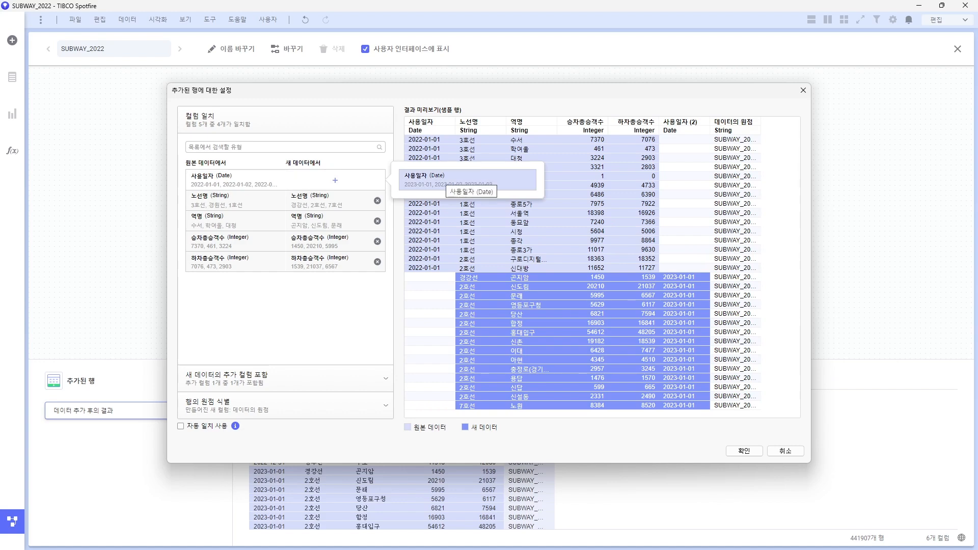
{"action": "left_click", "coordinate": [443, 180]}
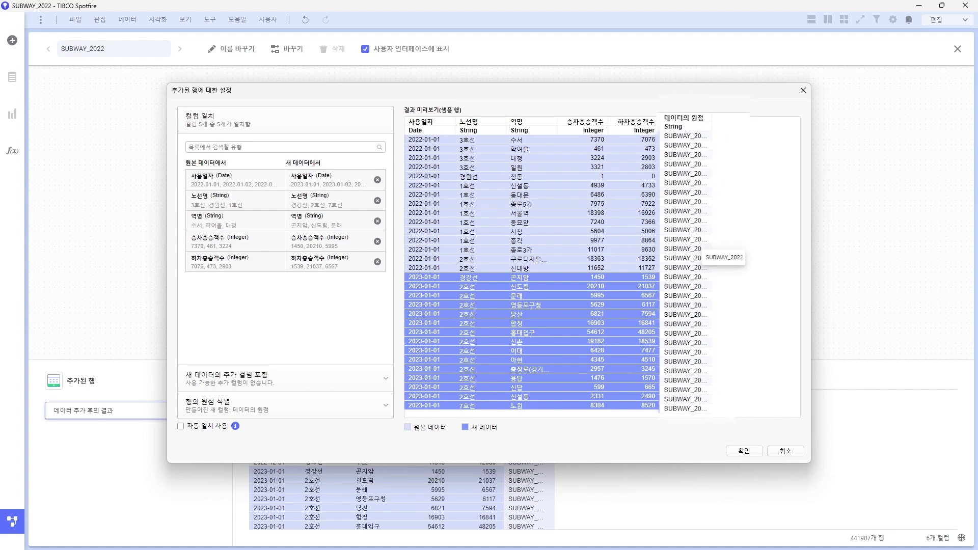
Set the added rows' origin identification to 원점 식별 안 함 and apply the settings
{"action": "left_click", "coordinate": [285, 405]}
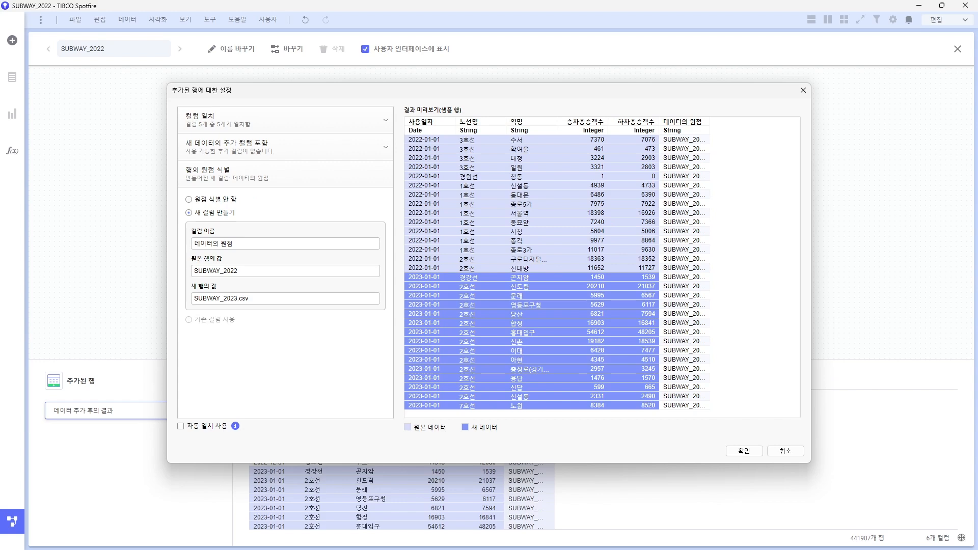
{"action": "left_click", "coordinate": [188, 199]}
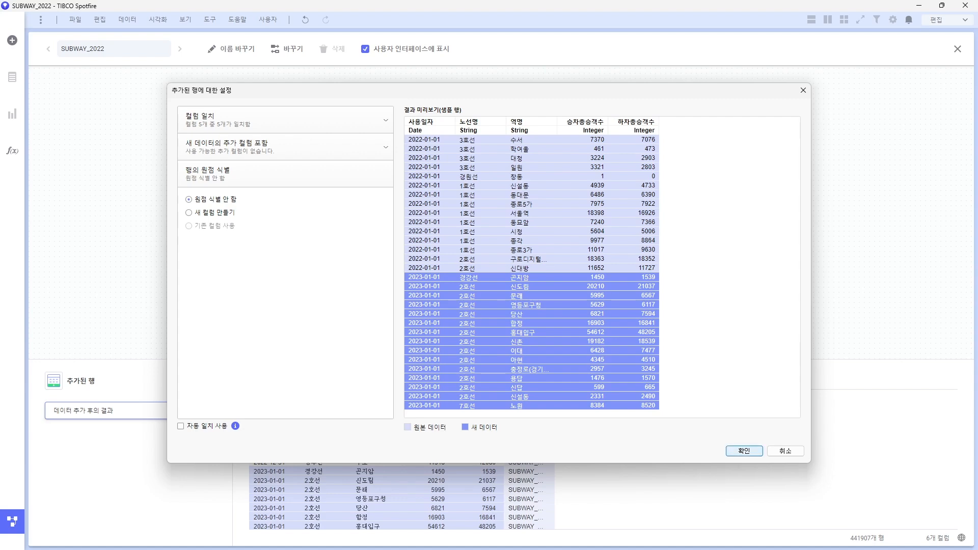
{"action": "left_click", "coordinate": [744, 451]}
Rename the combined data table to SUBWAY
{"action": "left_click", "coordinate": [231, 48]}
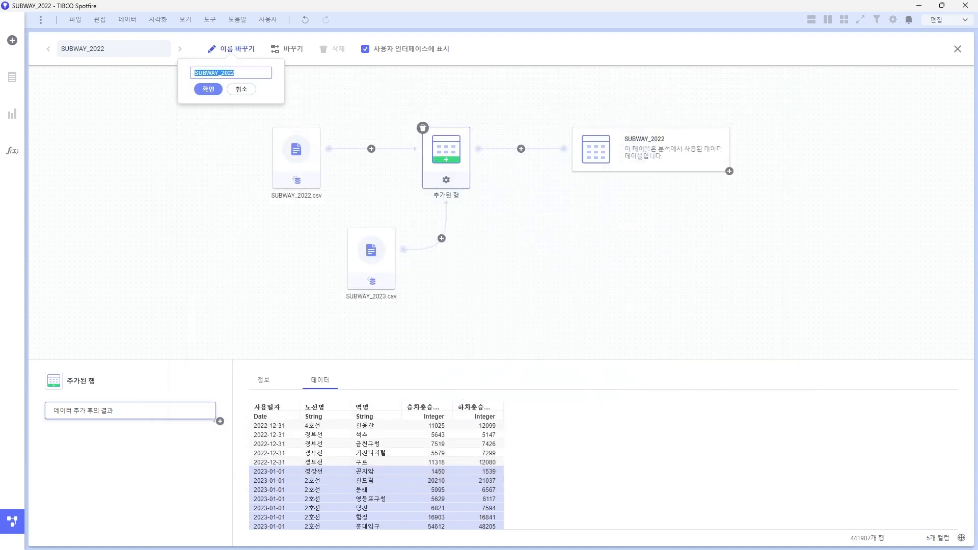
{"action": "left_click", "coordinate": [235, 72]}
{"action": "key", "text": "BackSpace"}
{"action": "key", "text": "BackSpace"}
{"action": "key", "text": "BackSpace"}
{"action": "key", "text": "Return"}
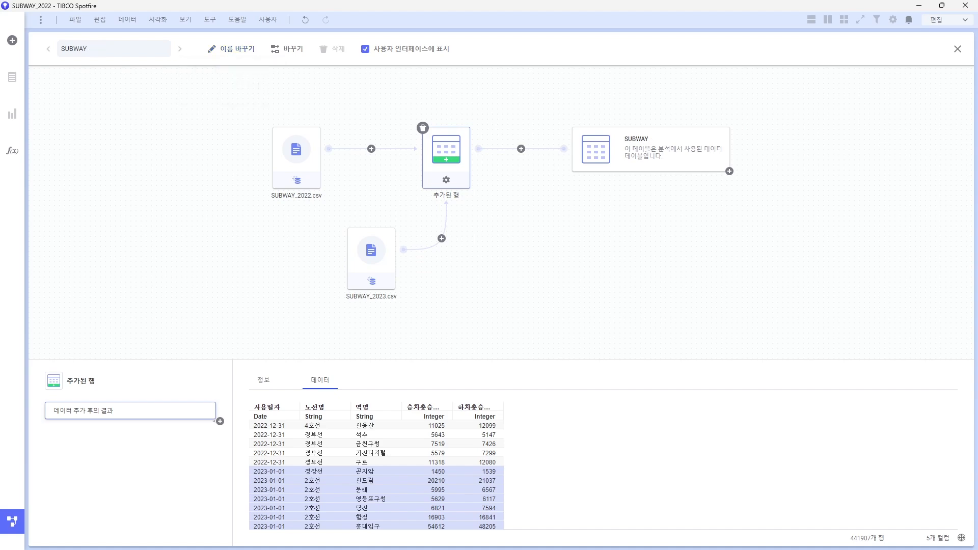
Leave the data canvas and add a line chart of summed 승차총승객수 by month of 사용일자
{"action": "left_click", "coordinate": [958, 49]}
{"action": "left_click", "coordinate": [11, 114]}
{"action": "left_click", "coordinate": [82, 202]}
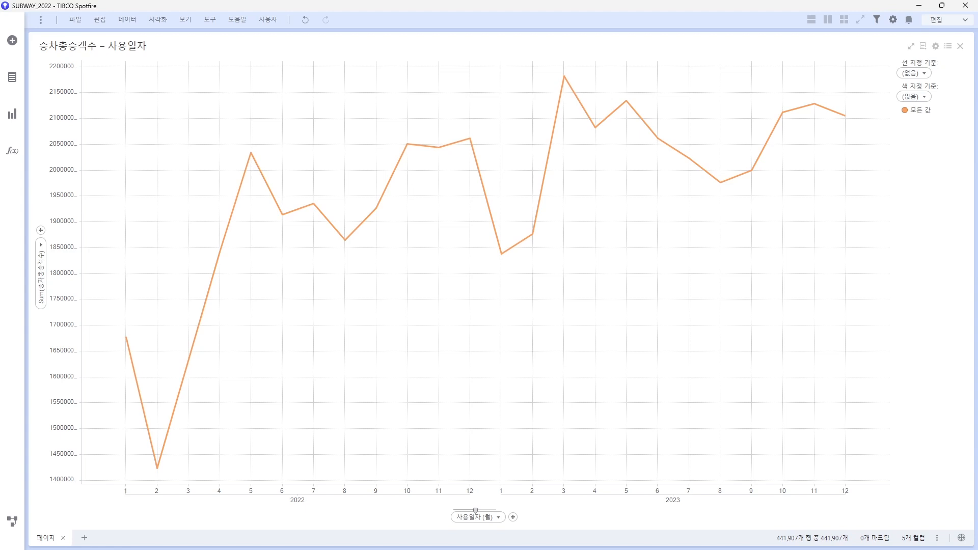
Import the local CSV files 교통사고_경기, 교통사고_서울 and 교통사고_인천_사망중상_2020_2022 with their default import settings
{"action": "left_click", "coordinate": [12, 40]}
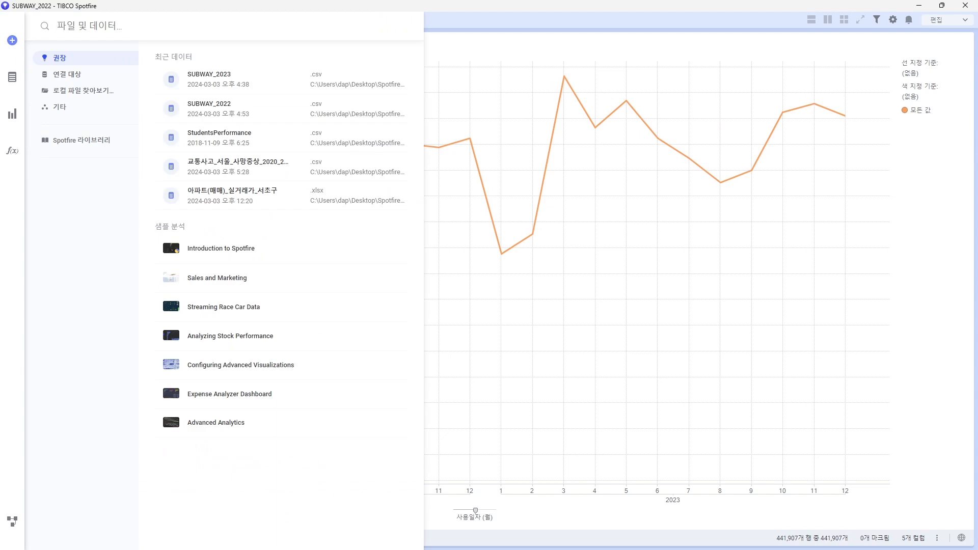
{"action": "left_click", "coordinate": [80, 93]}
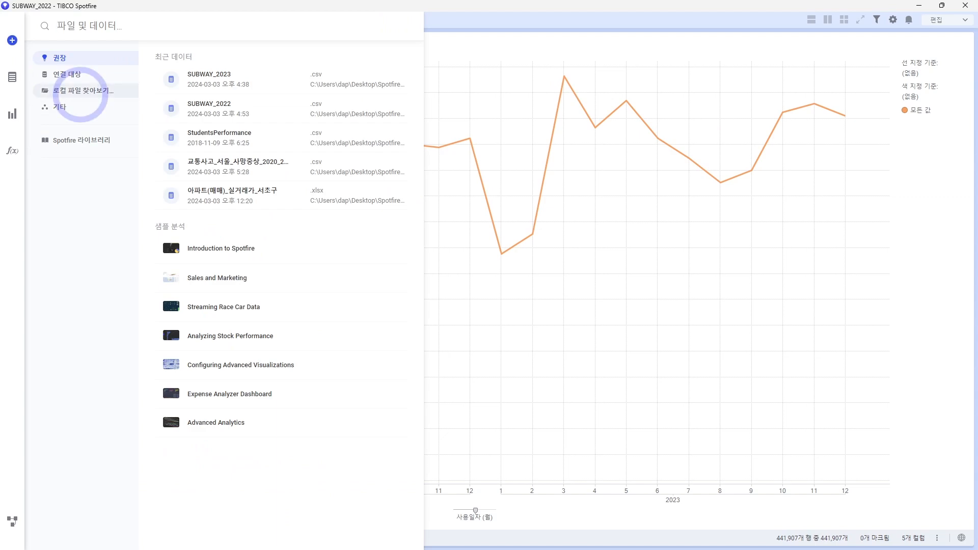
{"action": "left_click", "coordinate": [154, 189]}
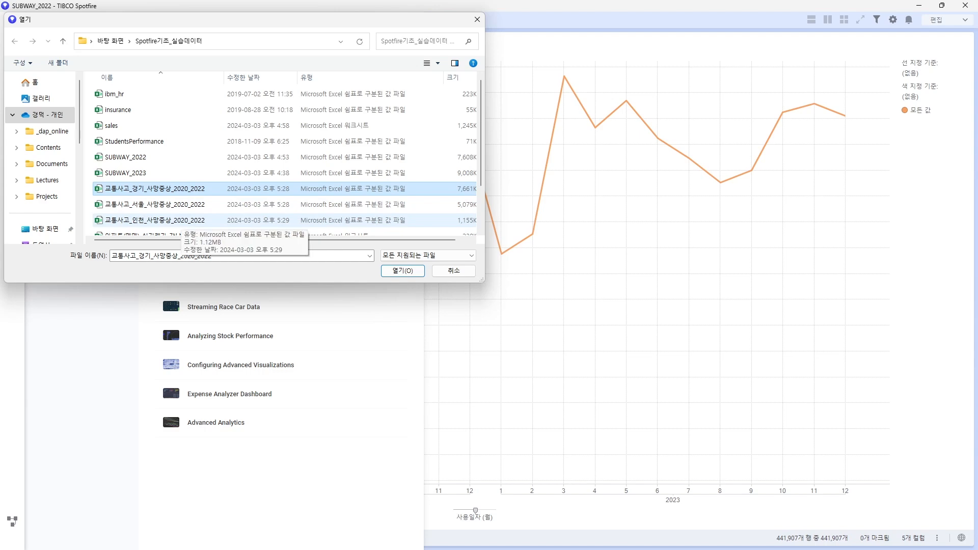
{"action": "left_click", "coordinate": [173, 220], "text": "ctrl+shift"}
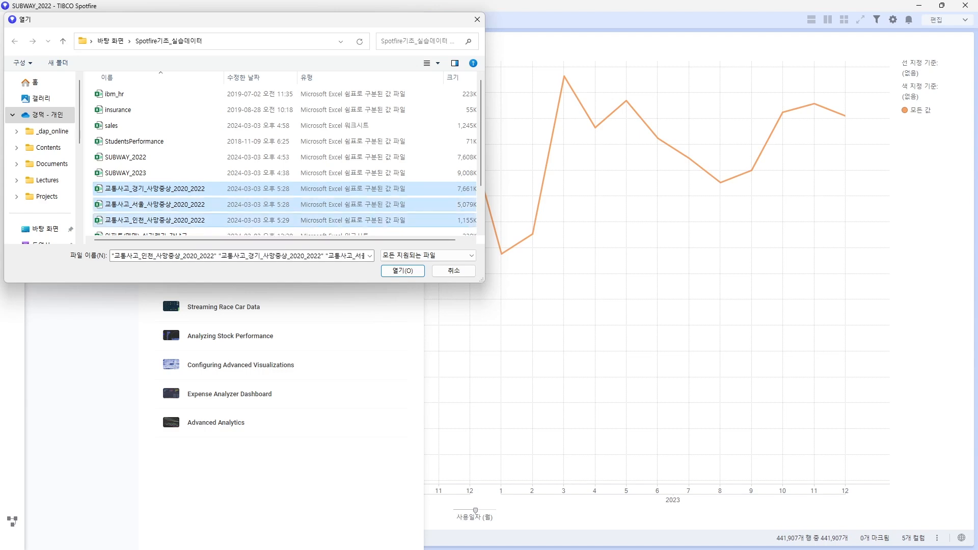
{"action": "left_click", "coordinate": [402, 271]}
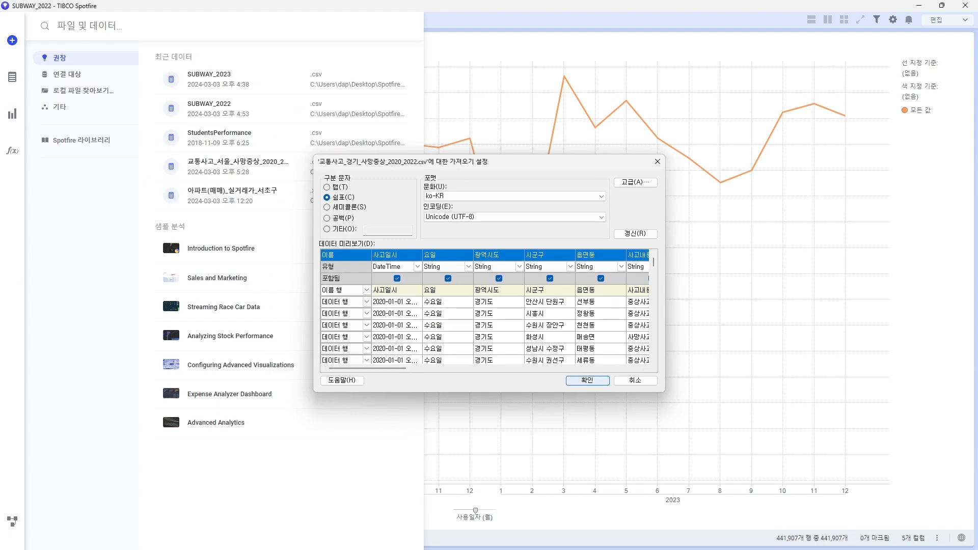
{"action": "key", "text": "Return"}
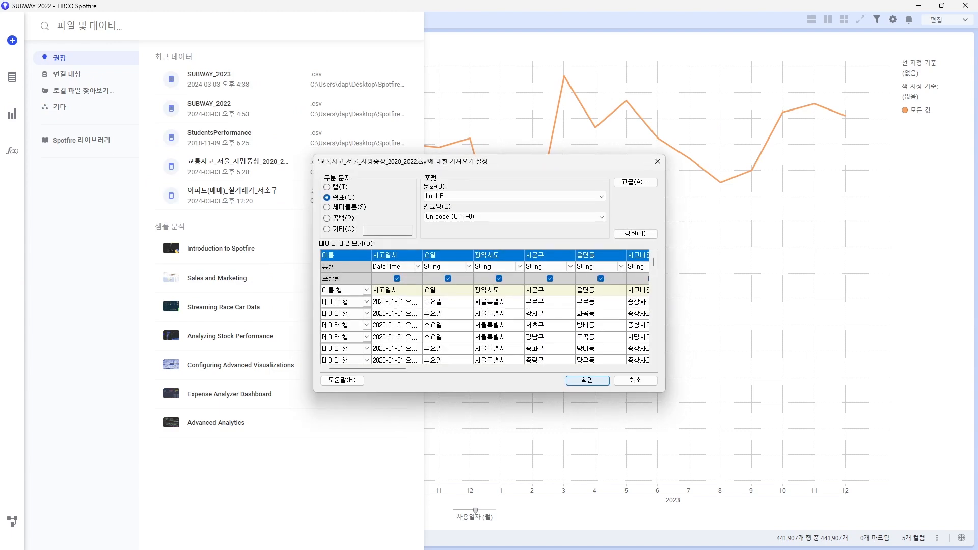
{"action": "key", "text": "Return"}
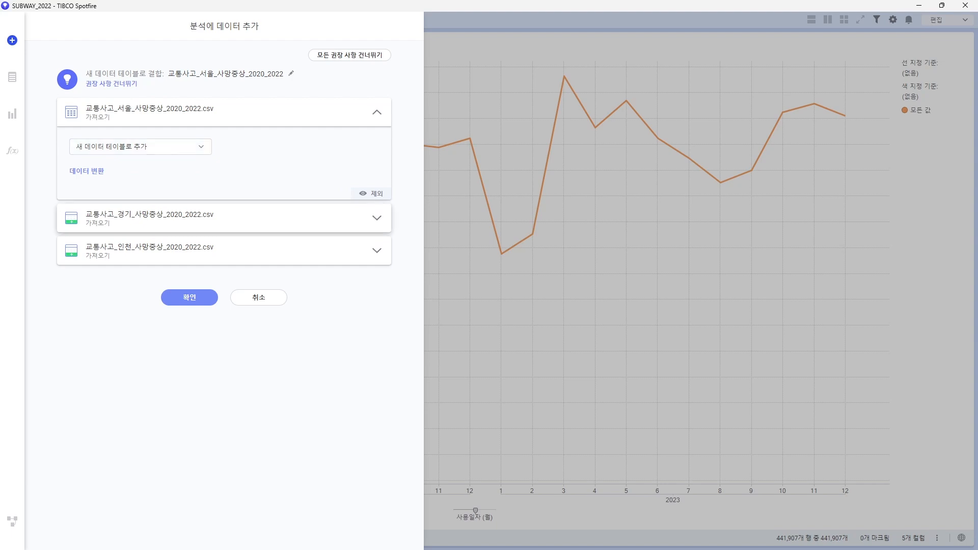
Review the 경기 and 인천 files' 다음에 행으로 추가 settings and add all three files as one table based on 교통사고_서울_사망중상_2020_2022
{"action": "left_click", "coordinate": [377, 218]}
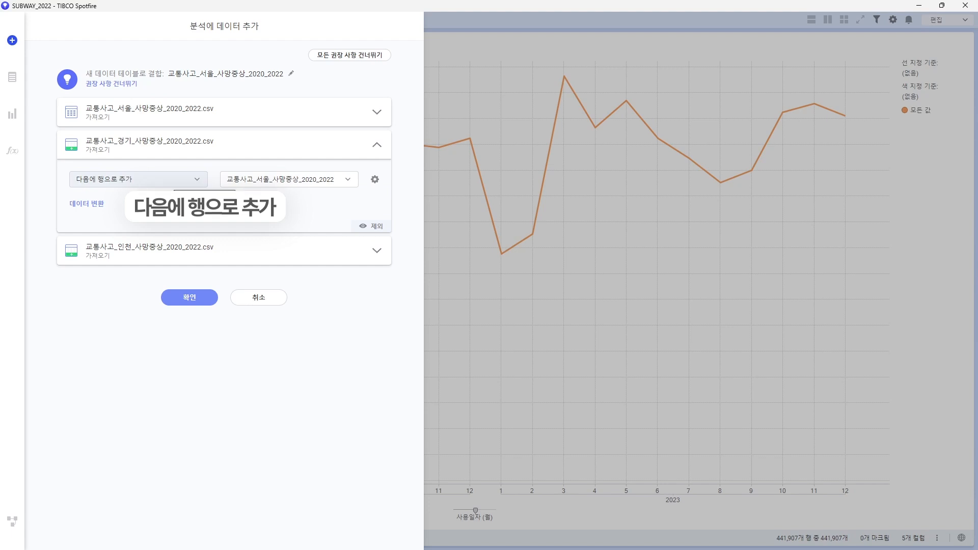
{"action": "left_click", "coordinate": [377, 250]}
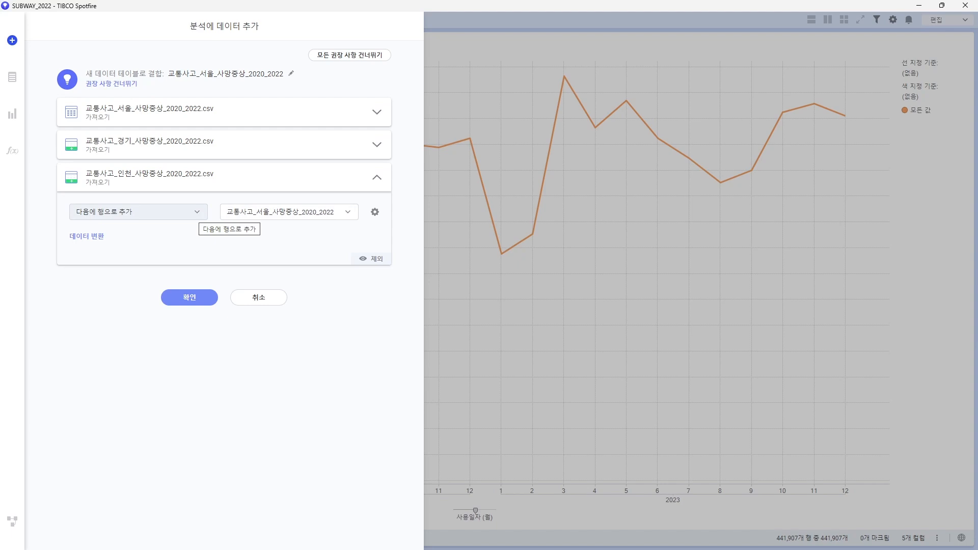
{"action": "left_click", "coordinate": [190, 297]}
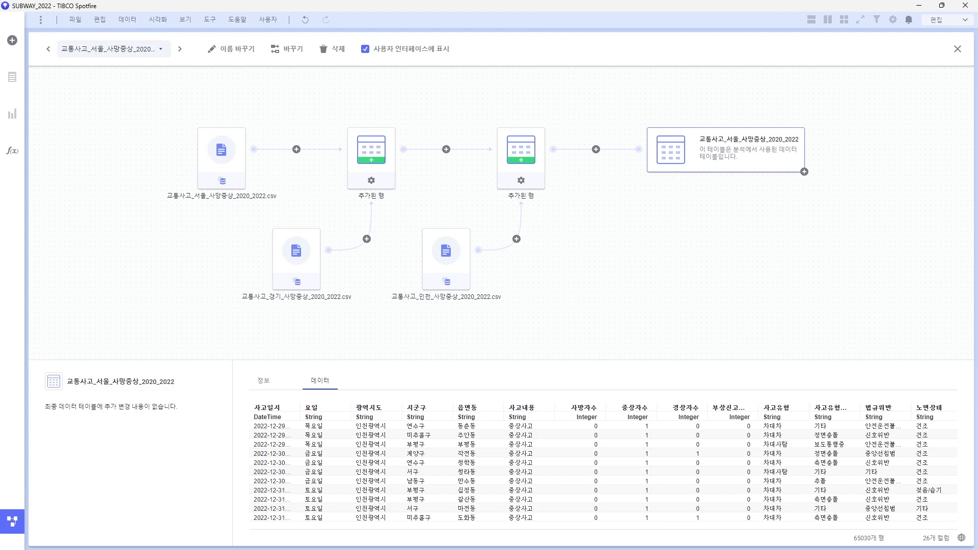
Close the current analysis
{"action": "left_click", "coordinate": [75, 19]}
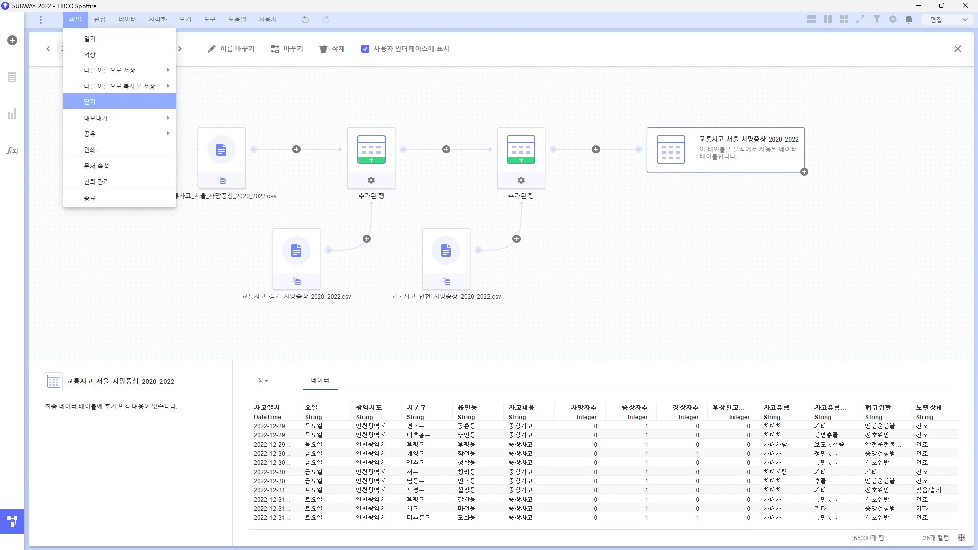
{"action": "left_click", "coordinate": [89, 101]}
{"action": "left_click", "coordinate": [523, 316]}
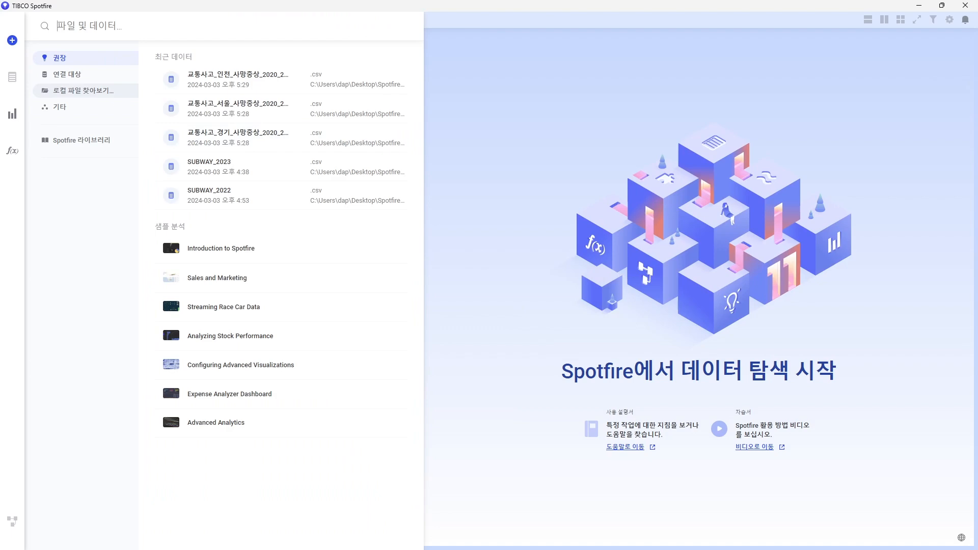
Import the four 아파트(매매)_실거래가 Excel files for 강남구, 강동구, 서초구 and 송파구 with their default import settings
{"action": "left_click", "coordinate": [81, 90]}
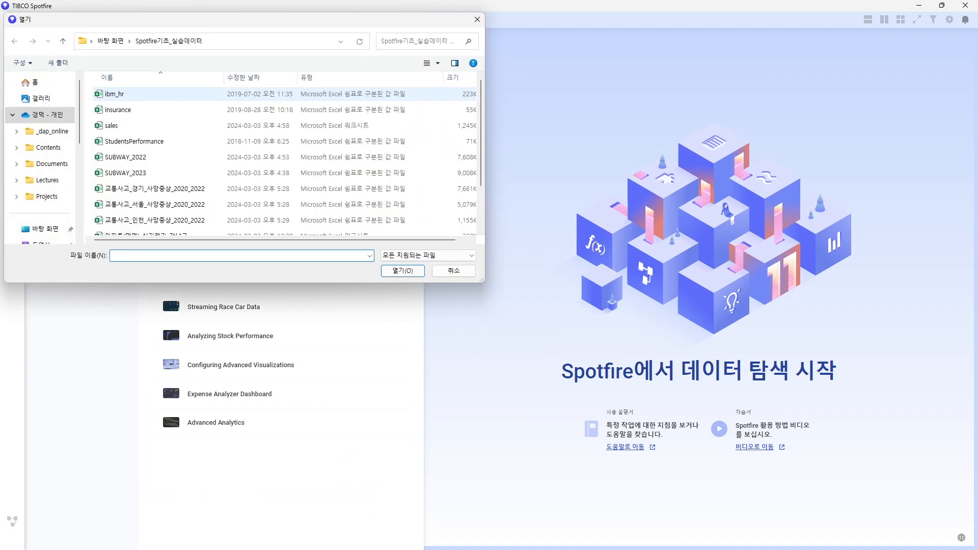
{"action": "scroll", "coordinate": [153, 199], "scroll_direction": "down", "scroll_amount": 1}
{"action": "left_click", "coordinate": [158, 182]}
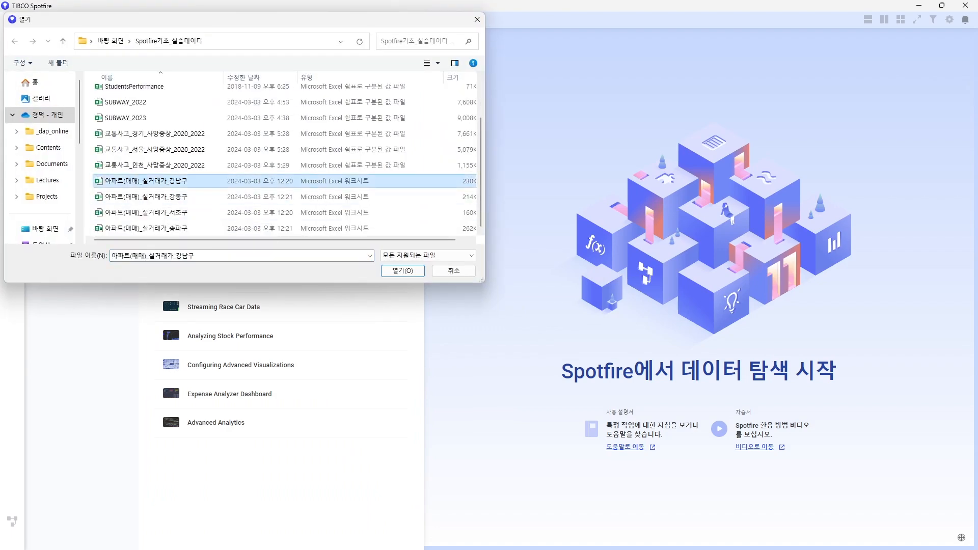
{"action": "left_click", "coordinate": [153, 228], "text": "shift"}
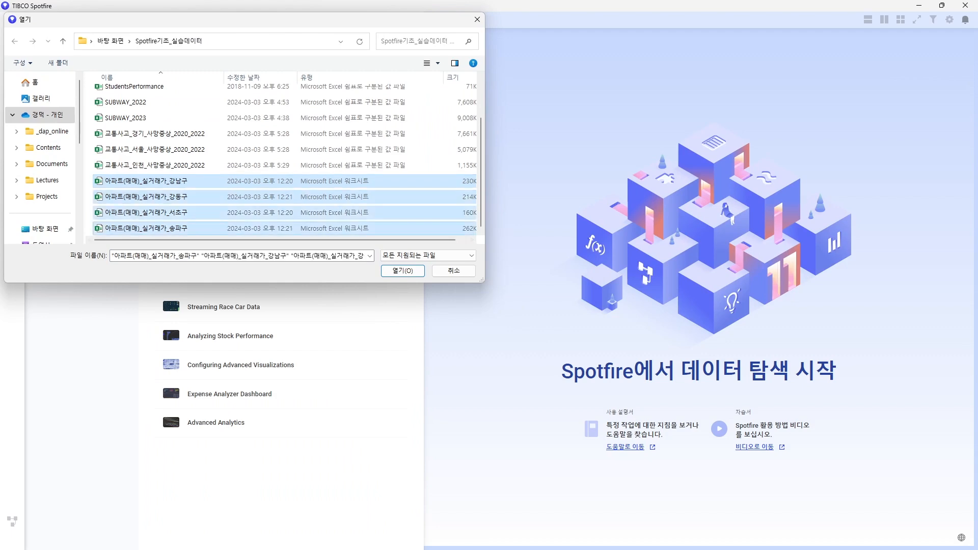
{"action": "left_click", "coordinate": [388, 272]}
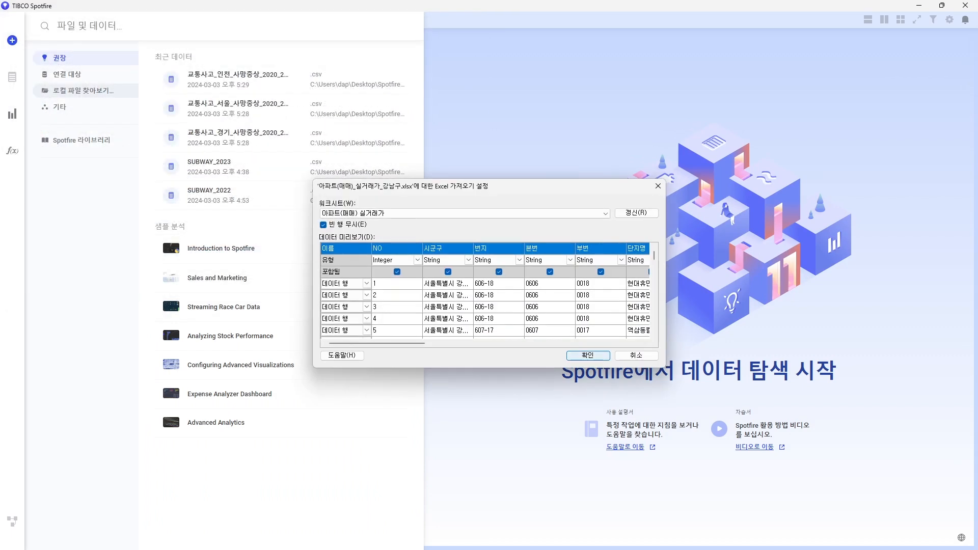
{"action": "key", "text": "Return"}
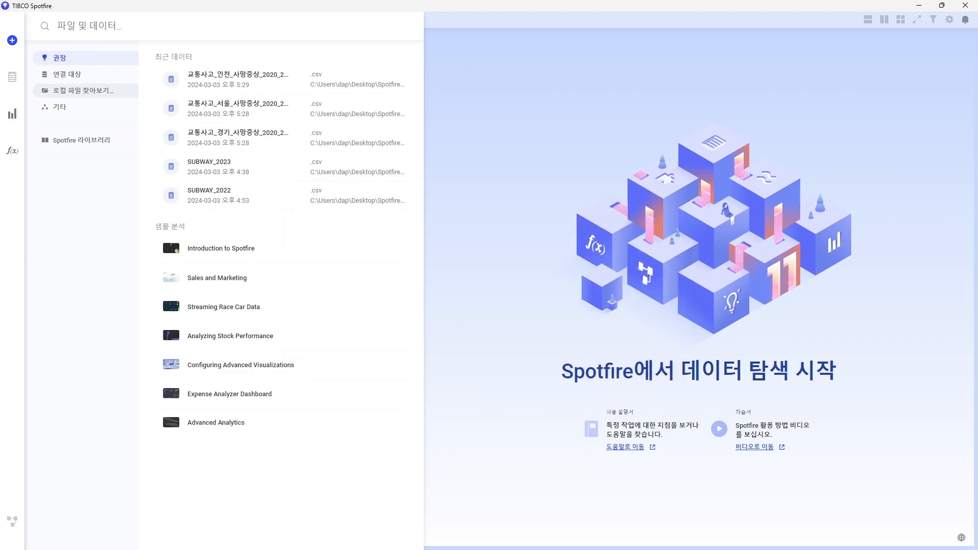
{"action": "key", "text": "Return"}
{"action": "key", "text": "Return"}
{"action": "key", "text": "Return"}
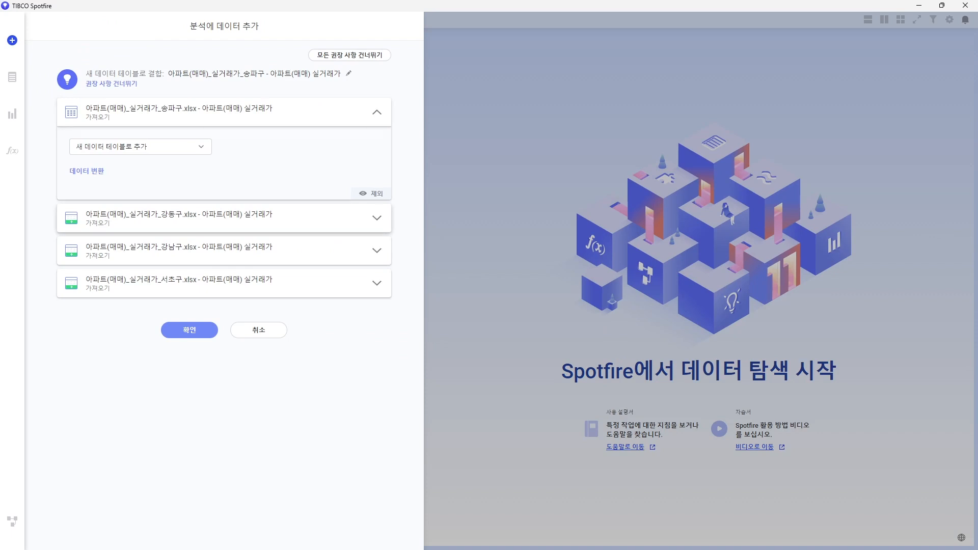
Review the row-append settings of the 강동구, 강남구 and 서초구 files and add all files as one table based on 송파구
{"action": "left_click", "coordinate": [376, 218]}
{"action": "left_click", "coordinate": [376, 250]}
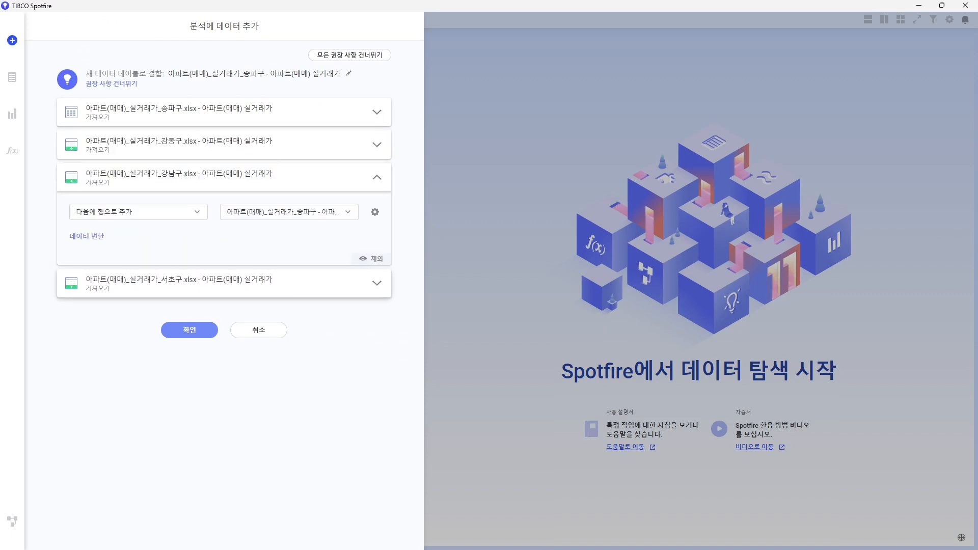
{"action": "left_click", "coordinate": [376, 284]}
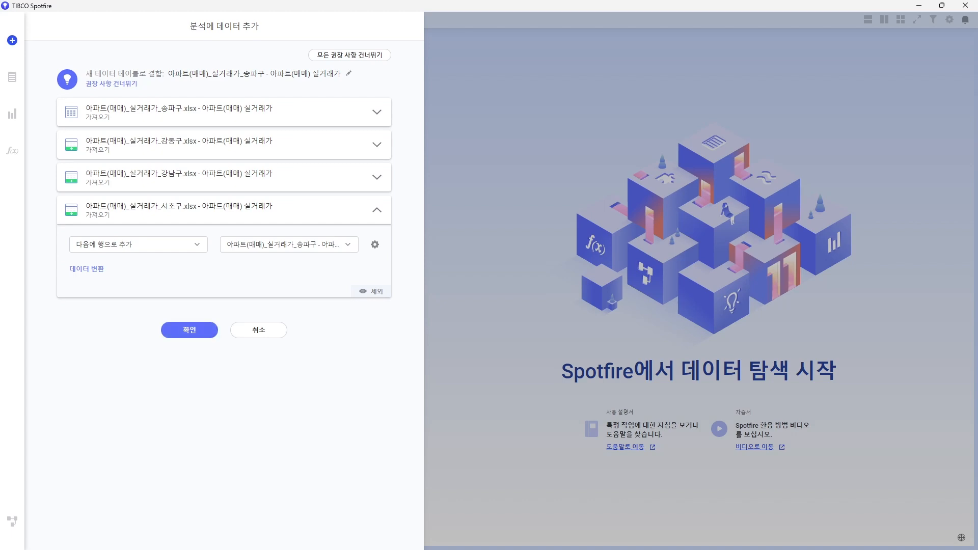
{"action": "left_click", "coordinate": [204, 331]}
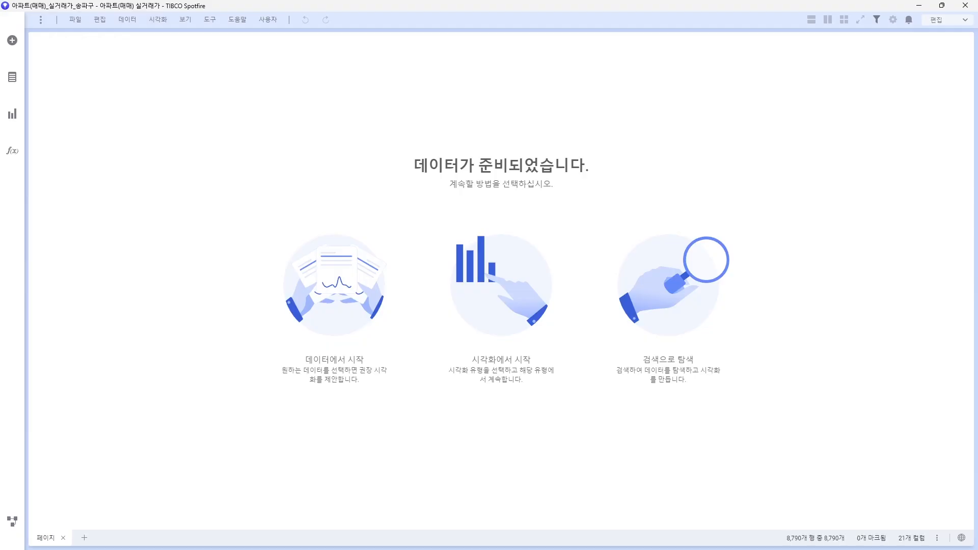
Open the data canvas and rename the combined table to 아파트 매매 실거래가 데이터
{"action": "left_click", "coordinate": [12, 521]}
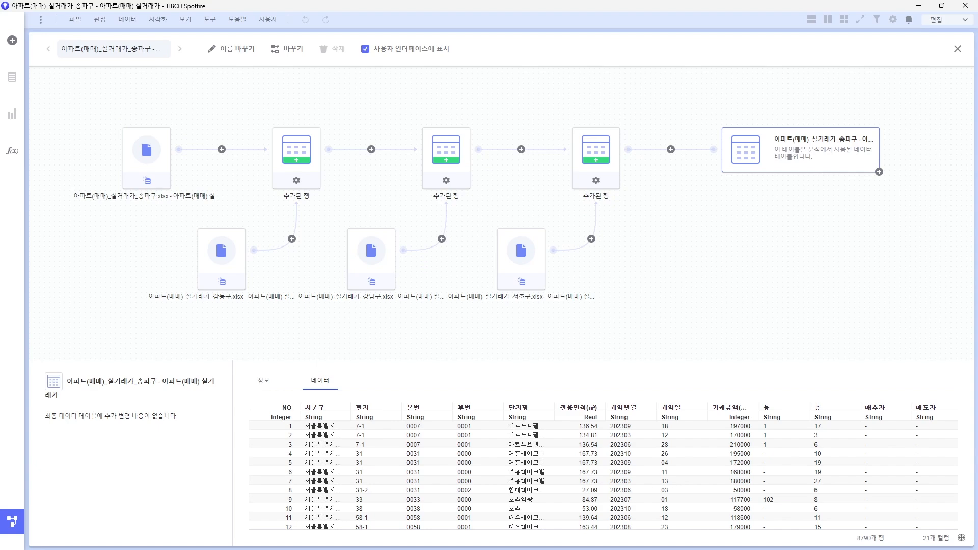
{"action": "left_click", "coordinate": [224, 49]}
{"action": "type", "text": "dkv"}
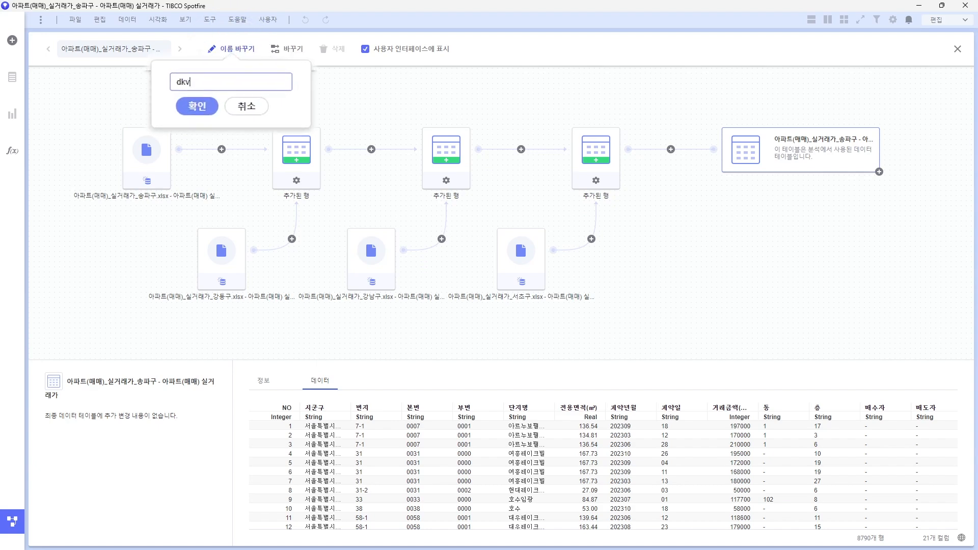
{"action": "key", "text": "BackSpace"}
{"action": "key", "text": "BackSpace"}
{"action": "key", "text": "BackSpace"}
{"action": "type", "text": "아파트 매매 실거래가"}
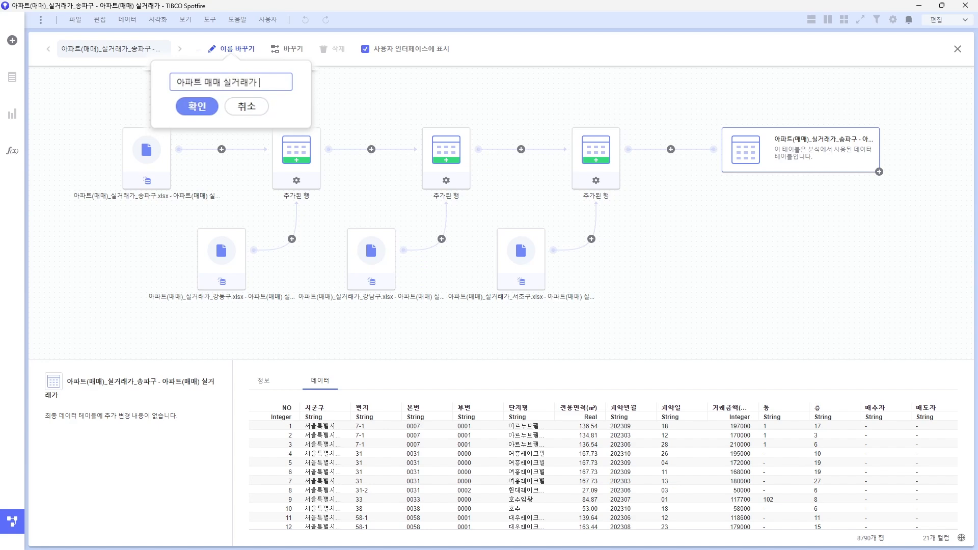
{"action": "type", "text": " 데이터"}
{"action": "key", "text": "Return"}
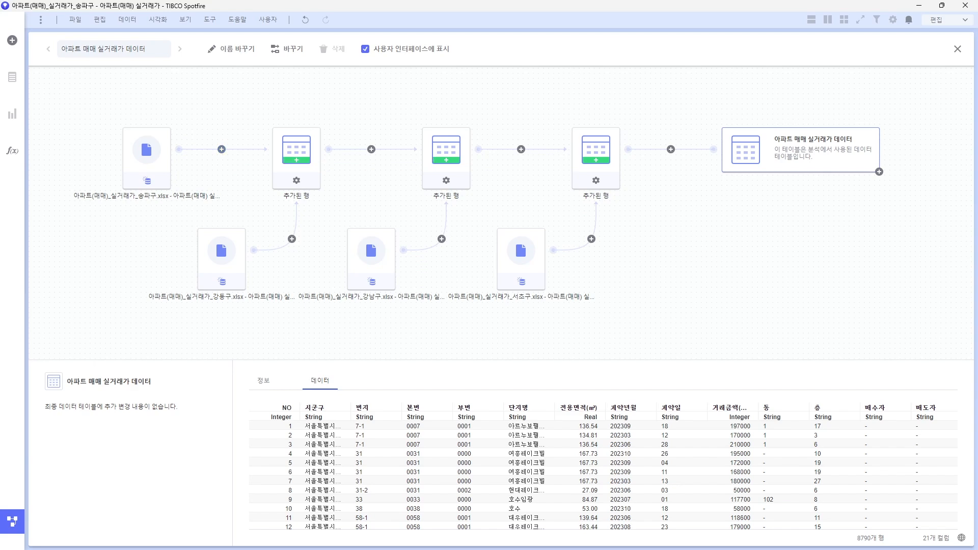
Examine the operations available at the connection points between the canvas nodes and preview the rows added by the last 추가된 행 node
{"action": "left_click", "coordinate": [222, 150]}
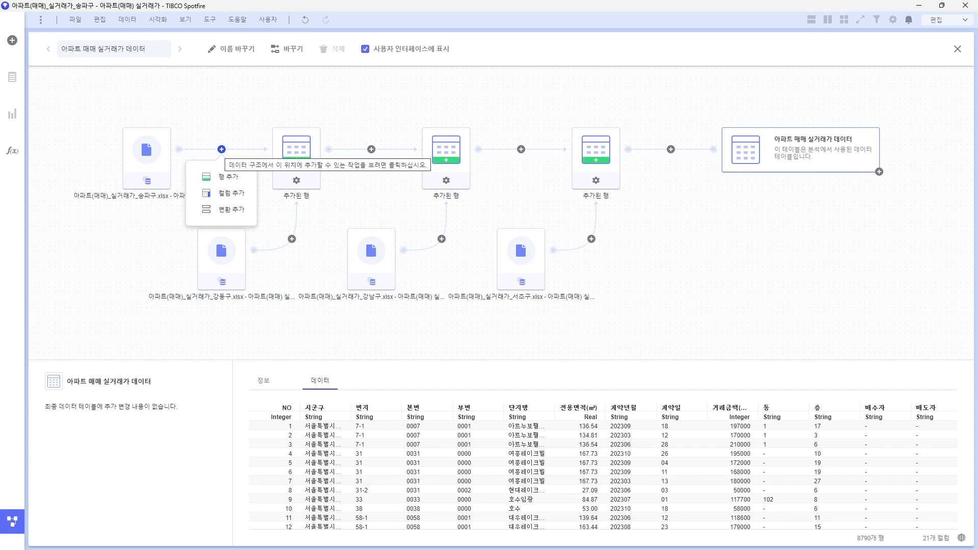
{"action": "left_click", "coordinate": [274, 218]}
{"action": "left_click", "coordinate": [292, 239]}
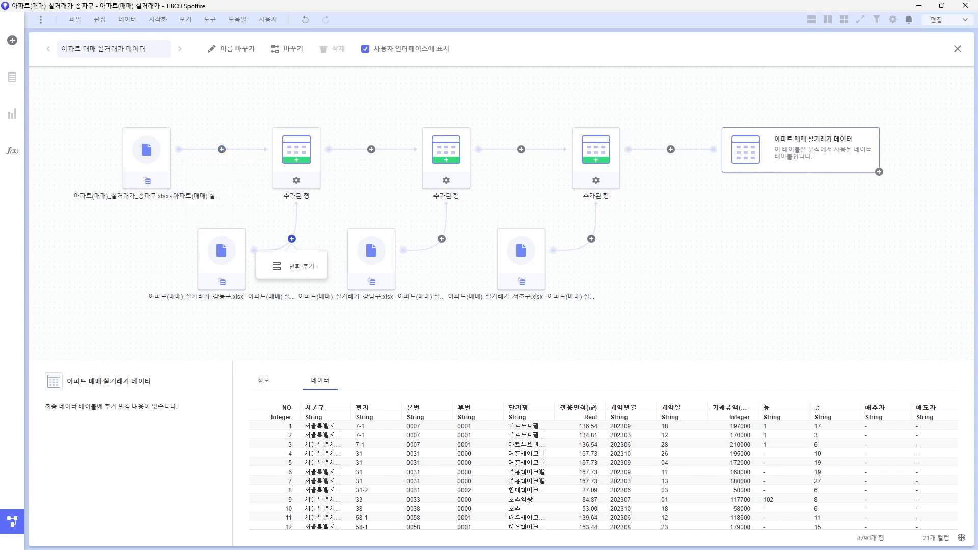
{"action": "left_click", "coordinate": [441, 239]}
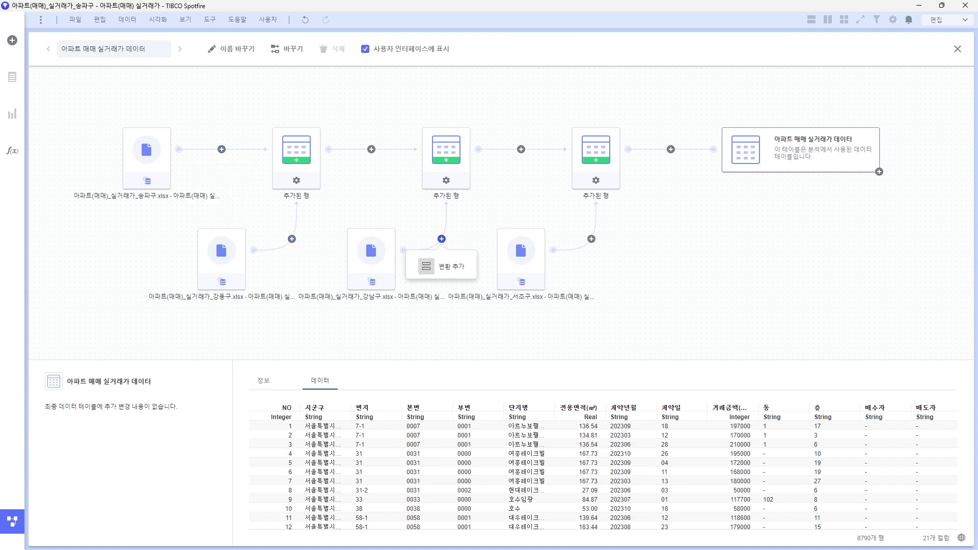
{"action": "left_click", "coordinate": [372, 149]}
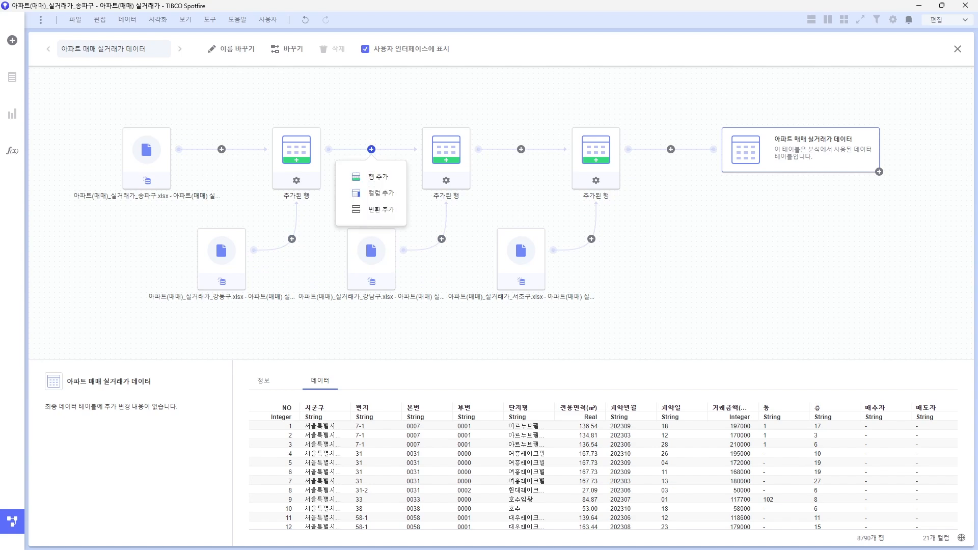
{"action": "left_click", "coordinate": [521, 149]}
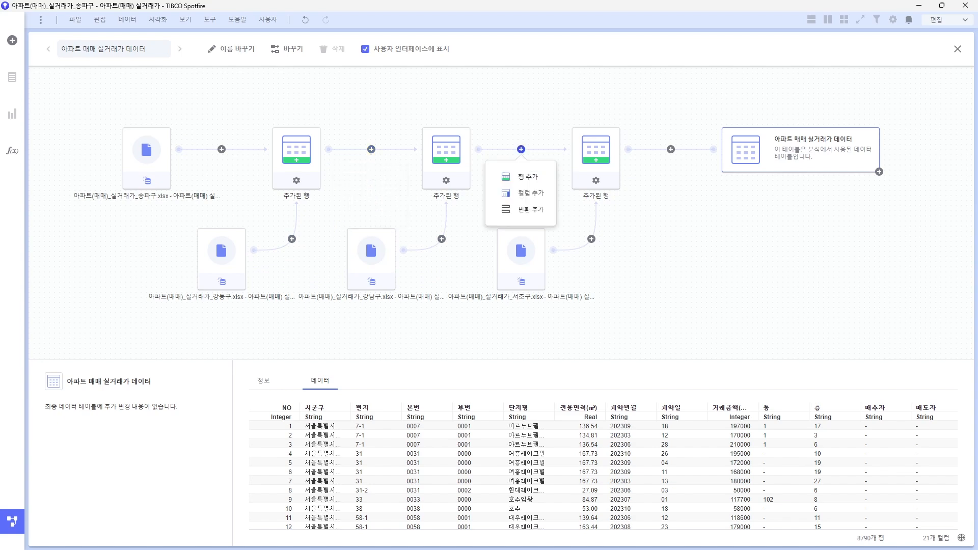
{"action": "left_click", "coordinate": [521, 149]}
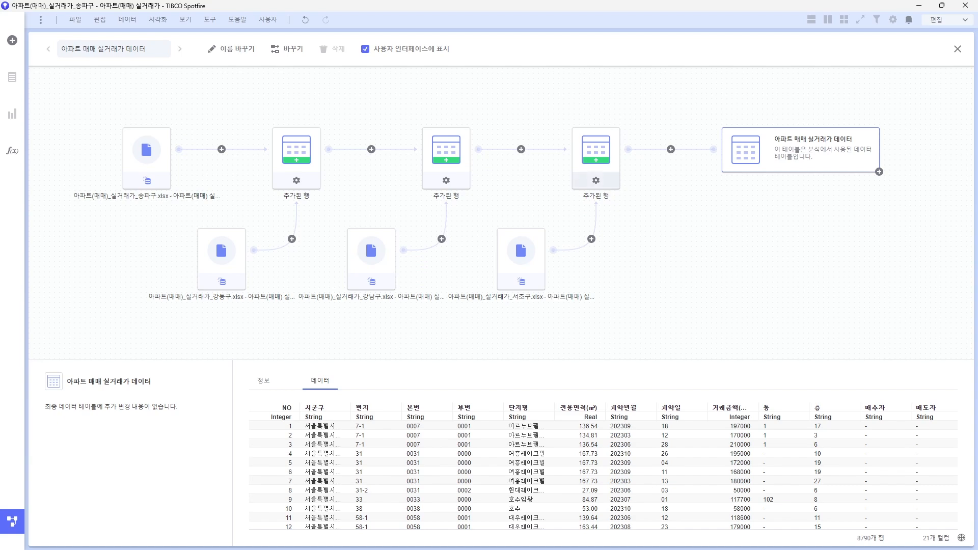
{"action": "left_click", "coordinate": [671, 149]}
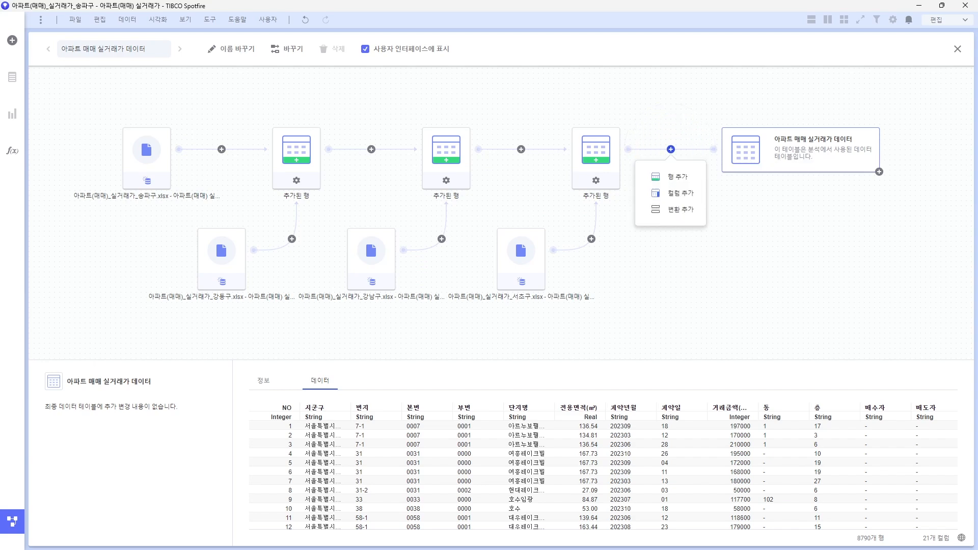
{"action": "key", "text": "Escape"}
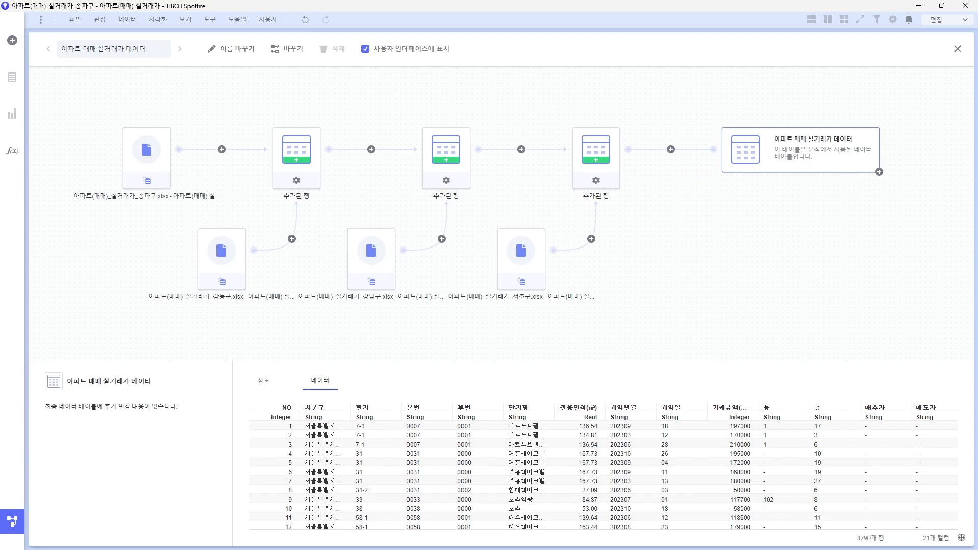
{"action": "left_click", "coordinate": [596, 152]}
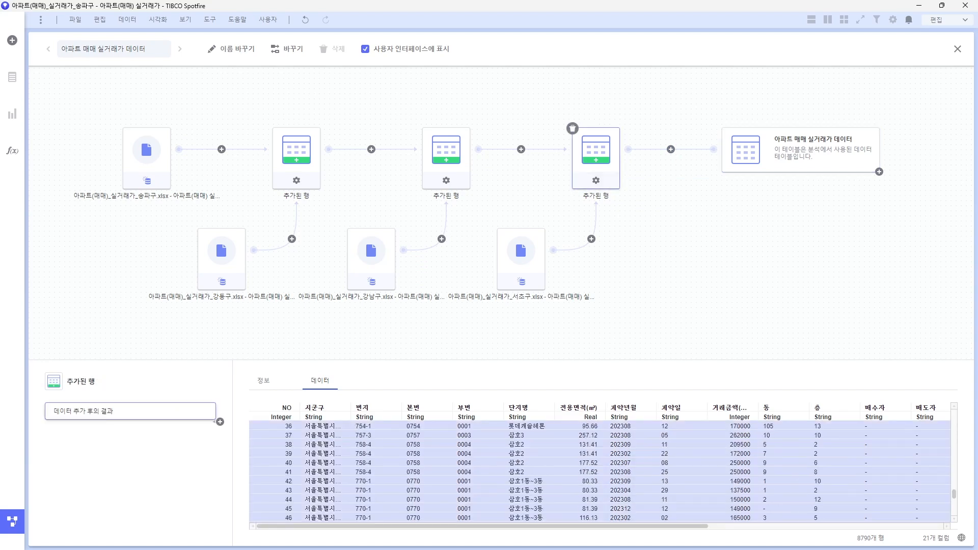
{"action": "scroll", "coordinate": [515, 429], "scroll_direction": "down", "scroll_amount": 20}
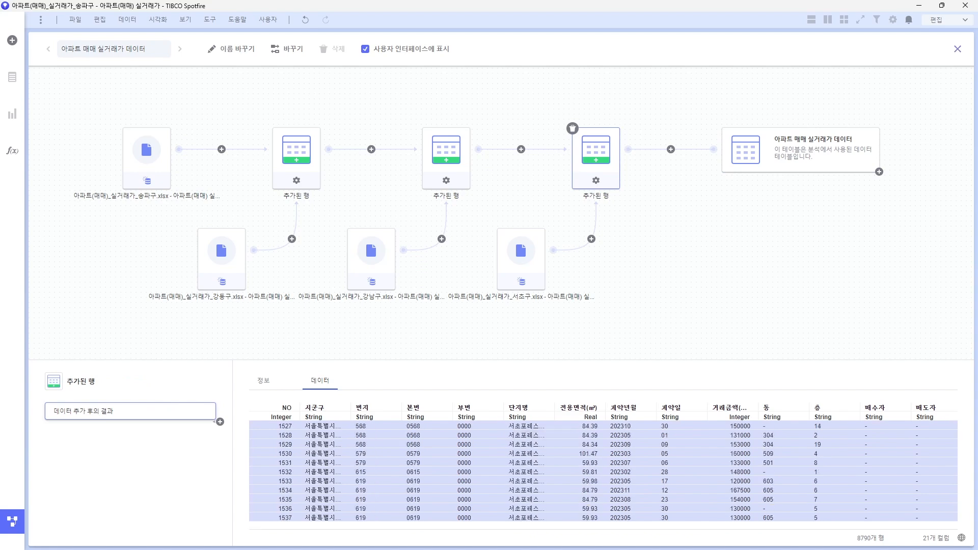
Close the data canvas and add a table visualization of the 아파트 매매 실거래가 데이터 table to the page
{"action": "left_click", "coordinate": [957, 48]}
{"action": "left_click", "coordinate": [12, 113]}
{"action": "left_click", "coordinate": [79, 60]}
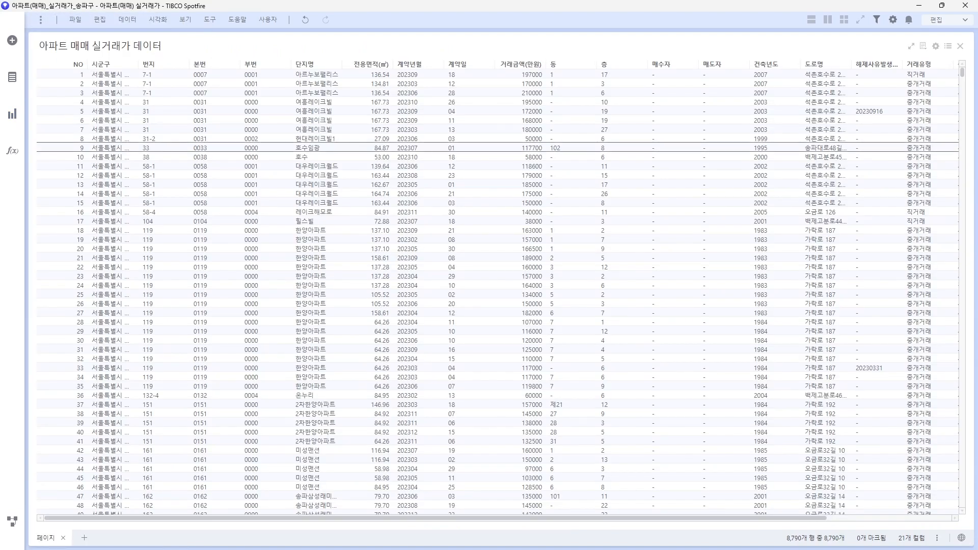
Show the filters and limit the 전용면적(㎡) range filter to values from 80 to 100
{"action": "left_click", "coordinate": [876, 20]}
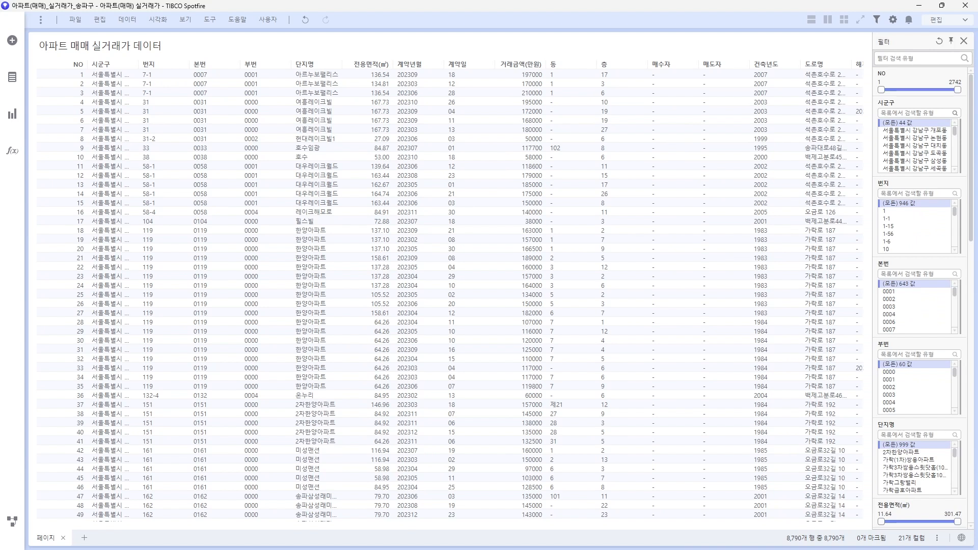
{"action": "scroll", "coordinate": [919, 298], "scroll_direction": "down", "scroll_amount": 10}
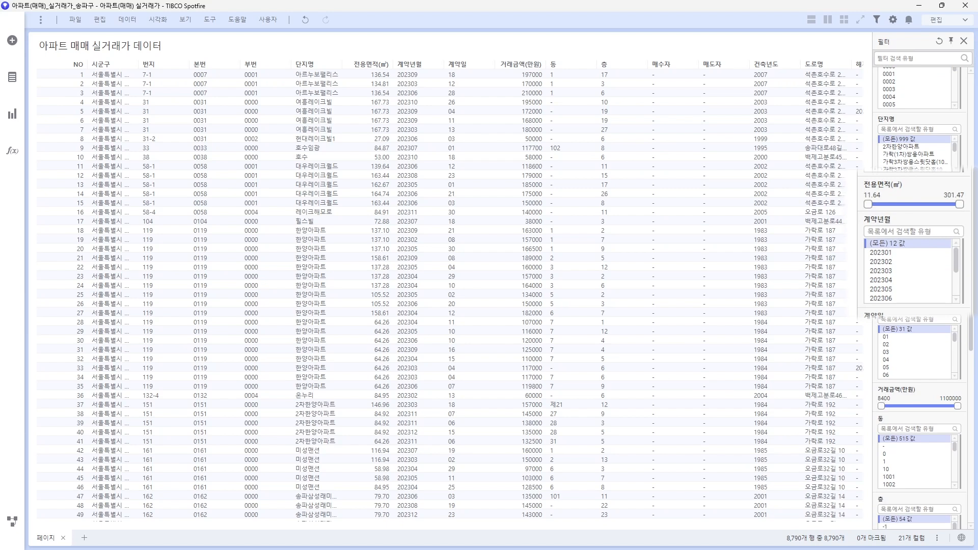
{"action": "double_click", "coordinate": [872, 196]}
{"action": "type", "text": "80"}
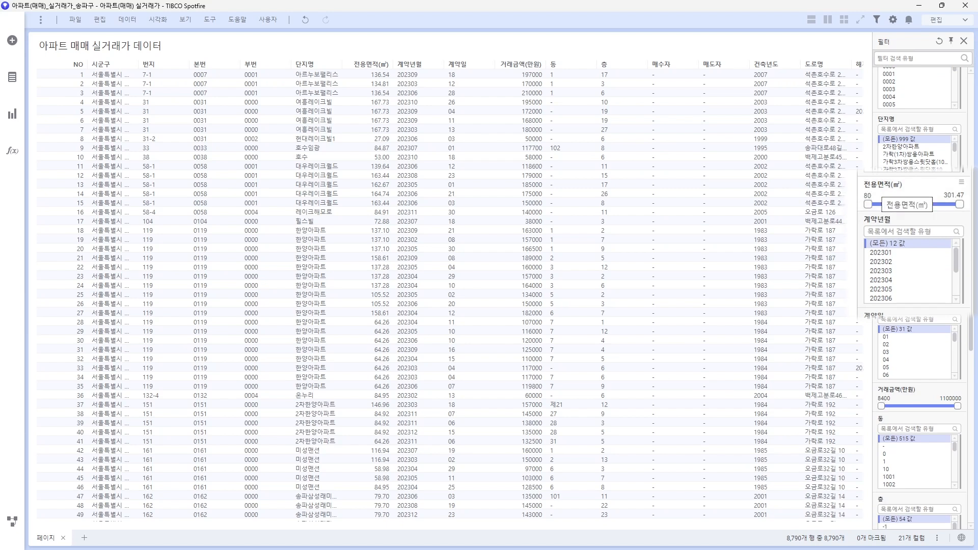
{"action": "key", "text": "Return"}
{"action": "key", "text": "Tab"}
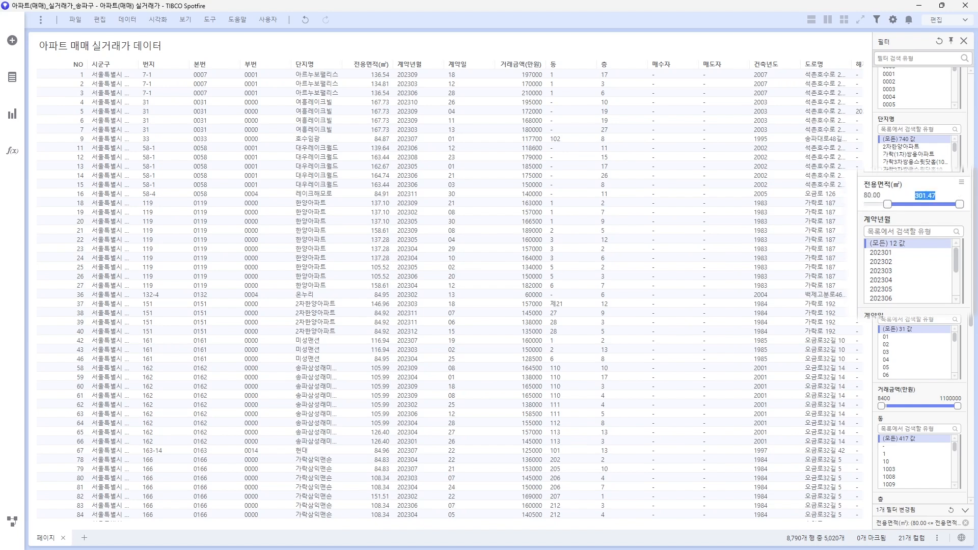
{"action": "type", "text": "100"}
{"action": "key", "text": "Return"}
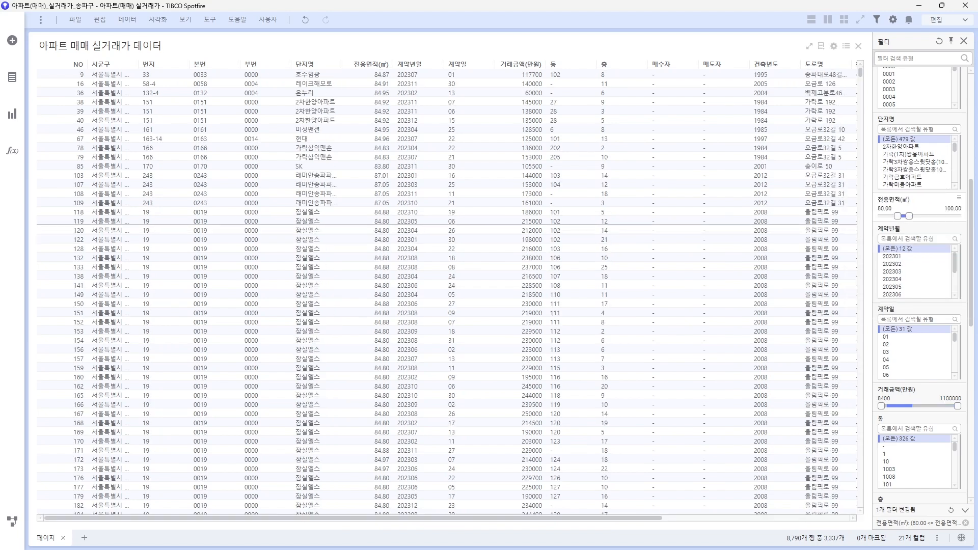
Mark the 잠실엘스 row with NO 120 in the table and add a bar chart to the page
{"action": "left_click", "coordinate": [447, 230]}
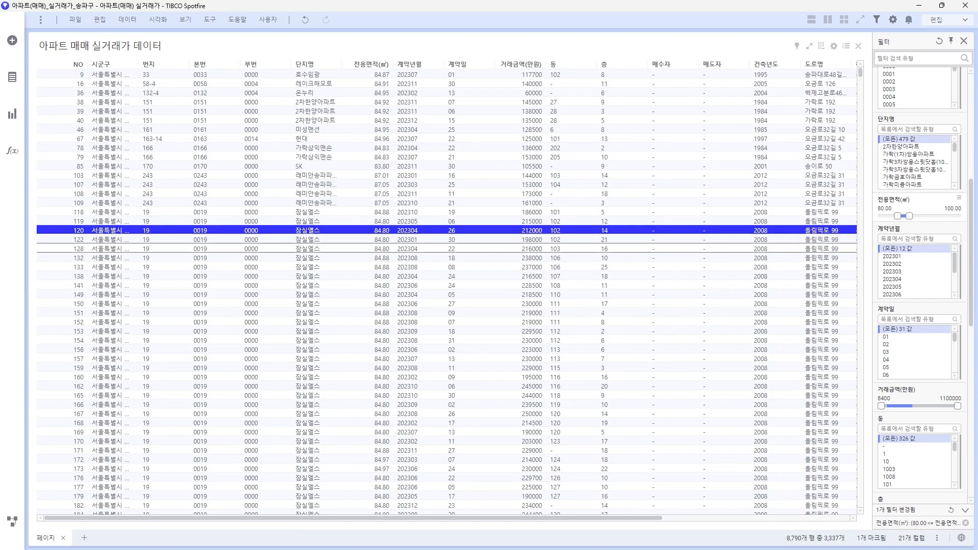
{"action": "left_click", "coordinate": [12, 113]}
{"action": "left_click", "coordinate": [82, 154]}
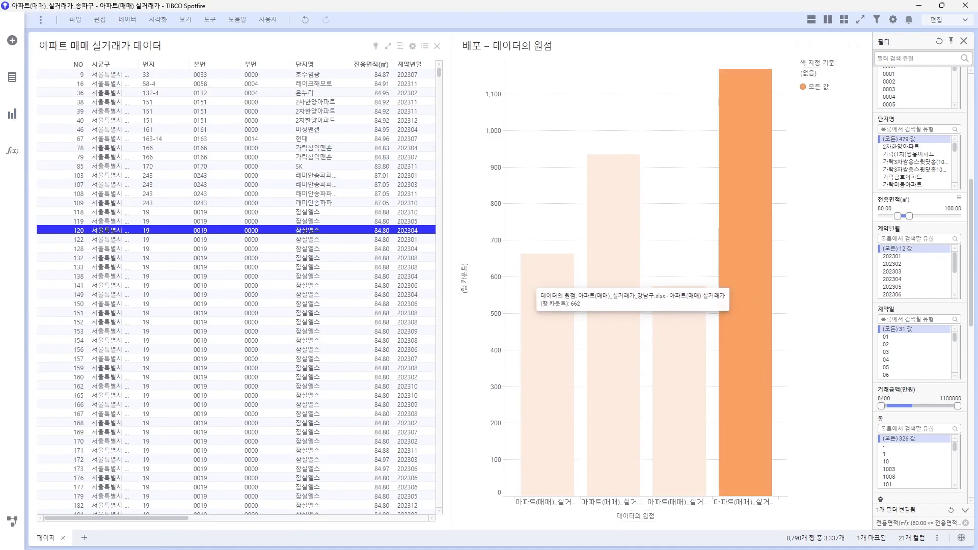
Set the bar chart's category axis to the 시군구 column and switch the chart to horizontal bars
{"action": "left_click", "coordinate": [12, 77]}
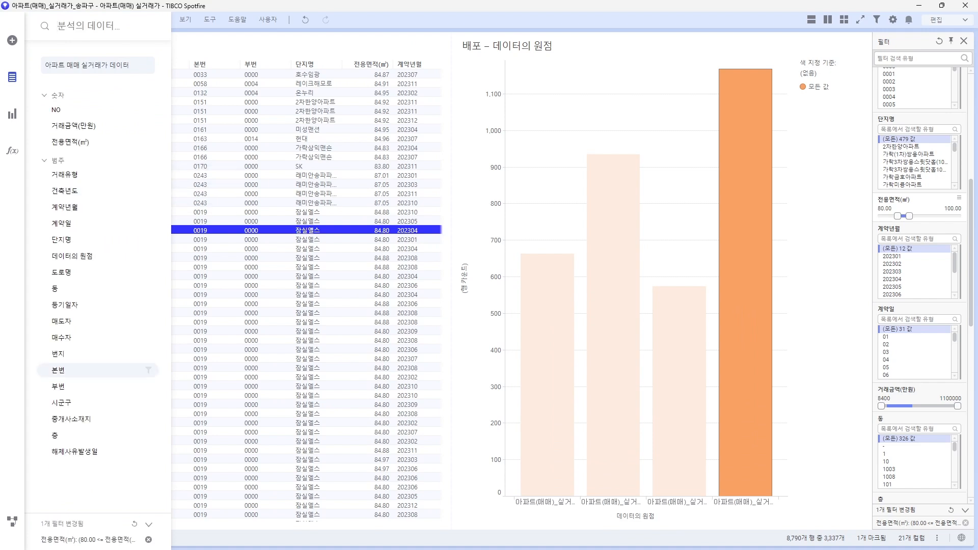
{"action": "left_click_drag", "start_coordinate": [53, 403], "coordinate": [576, 286]}
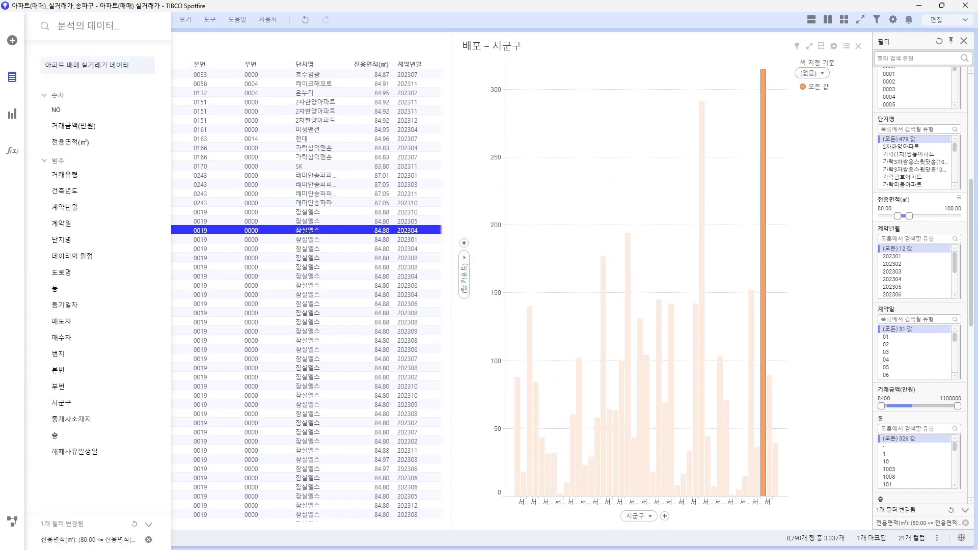
{"action": "right_click", "coordinate": [587, 196]}
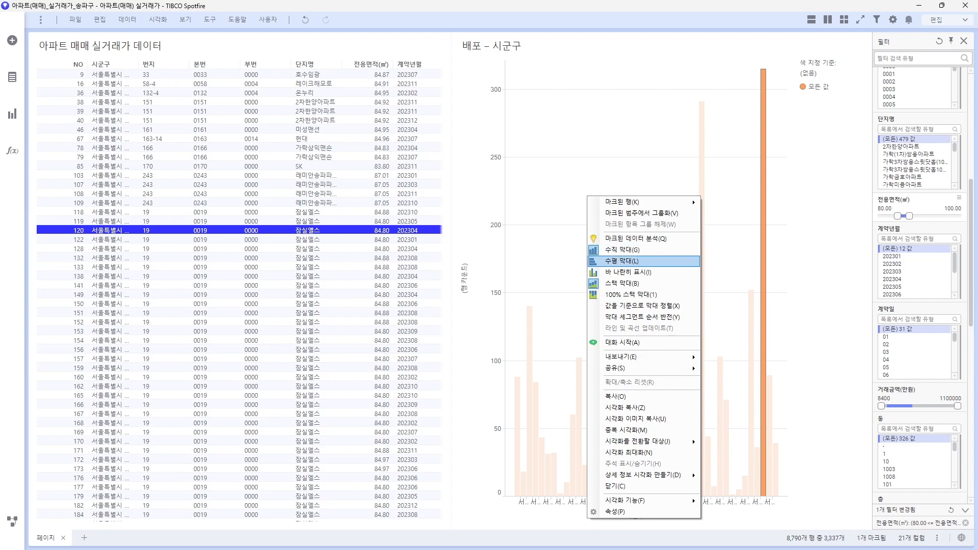
{"action": "left_click", "coordinate": [619, 260]}
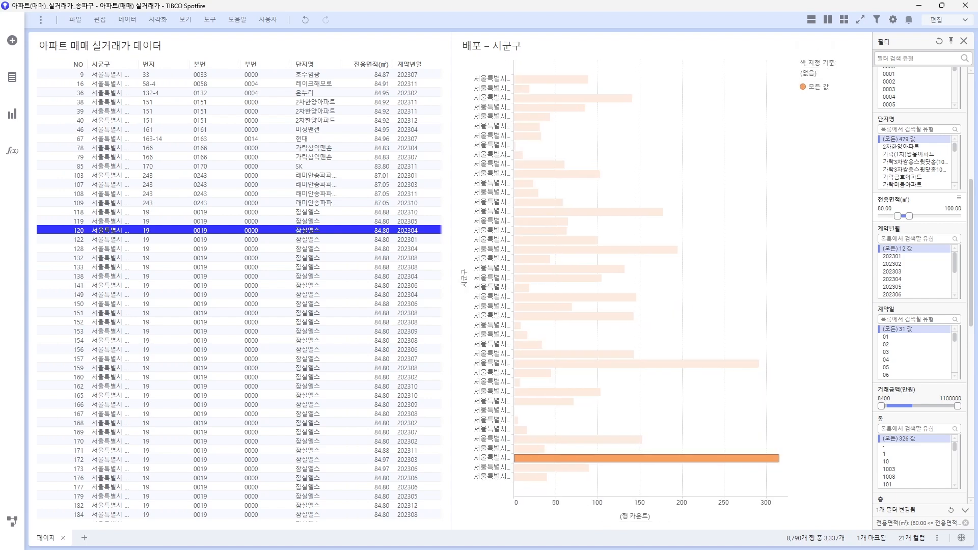